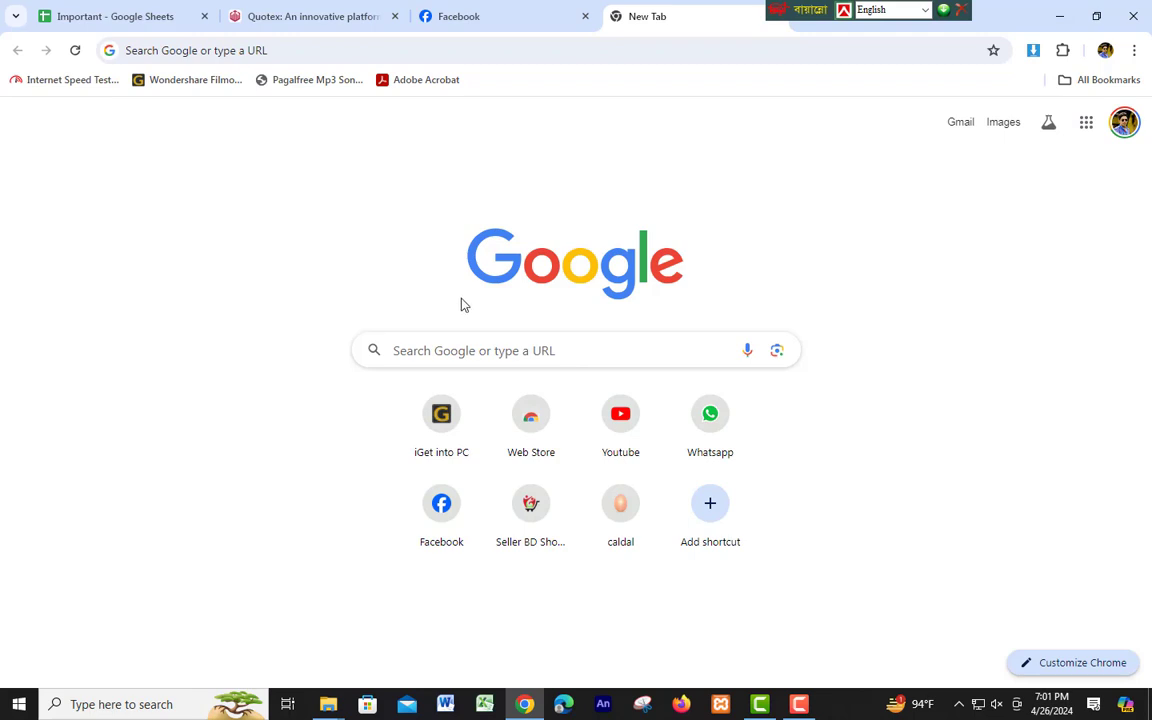
Search Google for 'BNCC INFO' and open the 'BNCC: Home' result at bncc.info.
{"action": "left_click", "coordinate": [491, 347]}
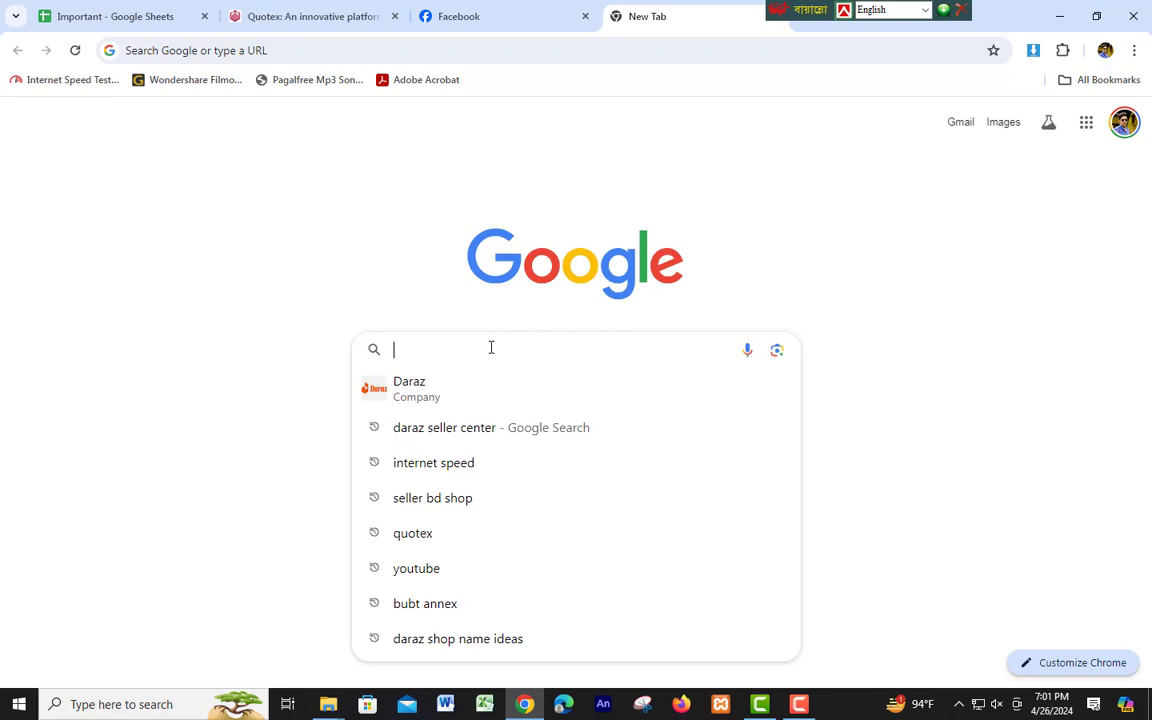
{"action": "type", "text": "B"}
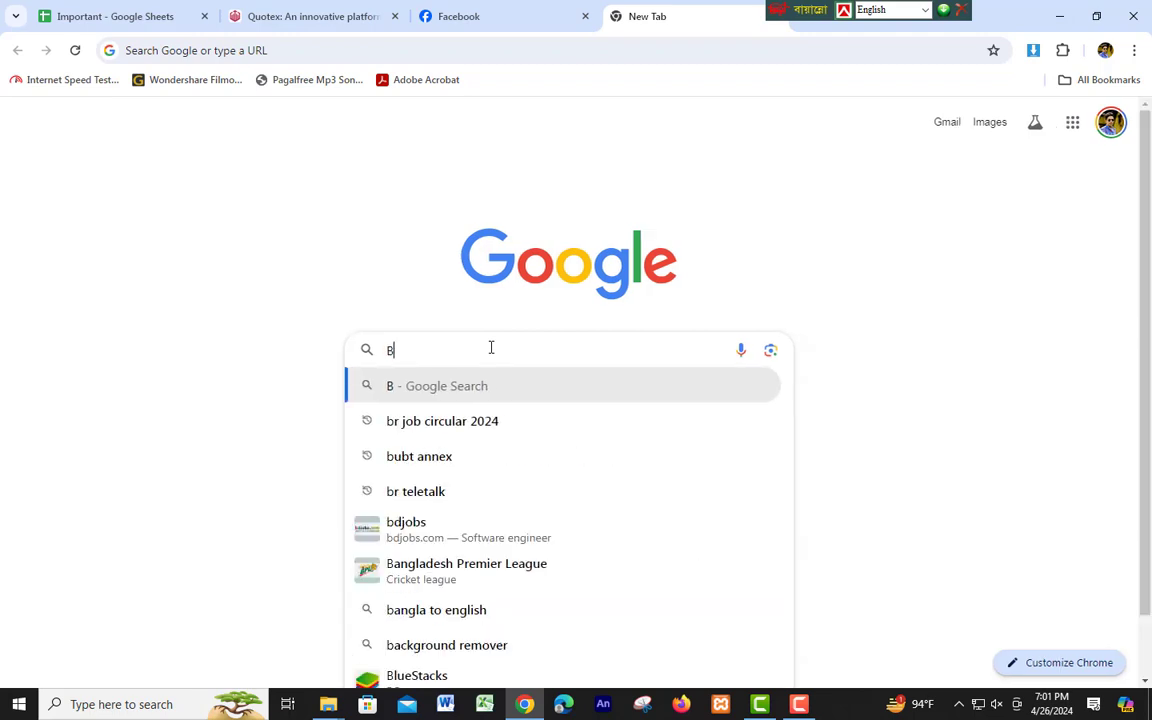
{"action": "type", "text": "NCC I"}
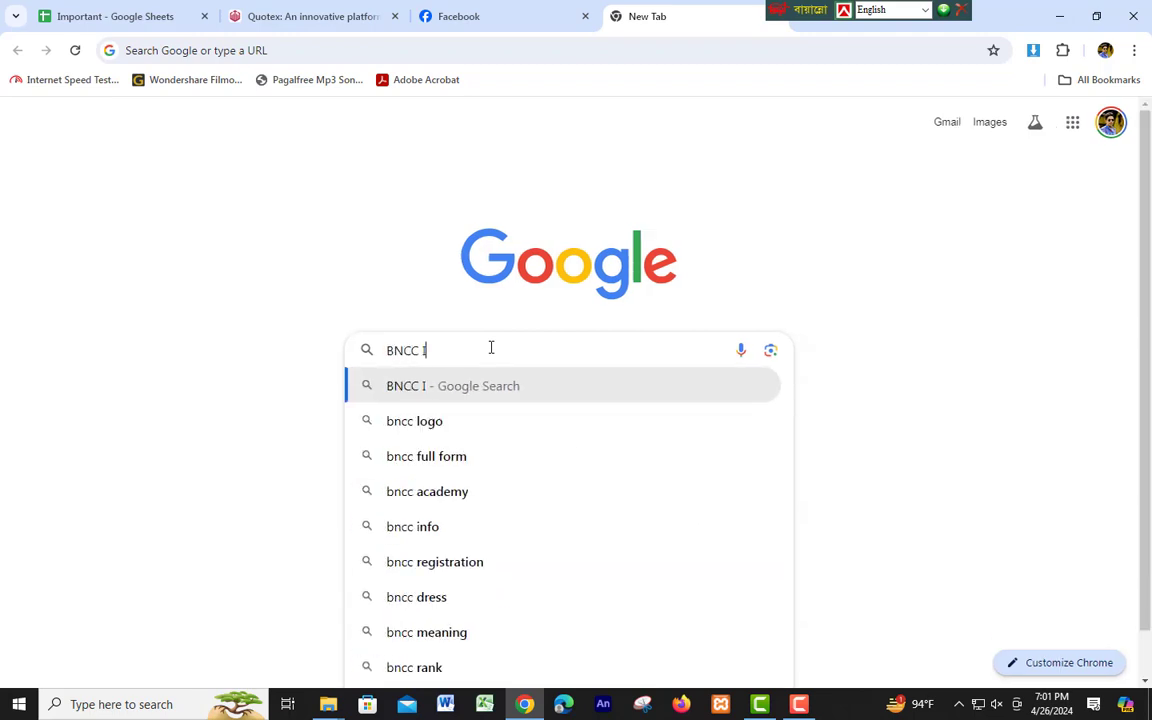
{"action": "type", "text": "NFO"}
{"action": "key", "text": "Return"}
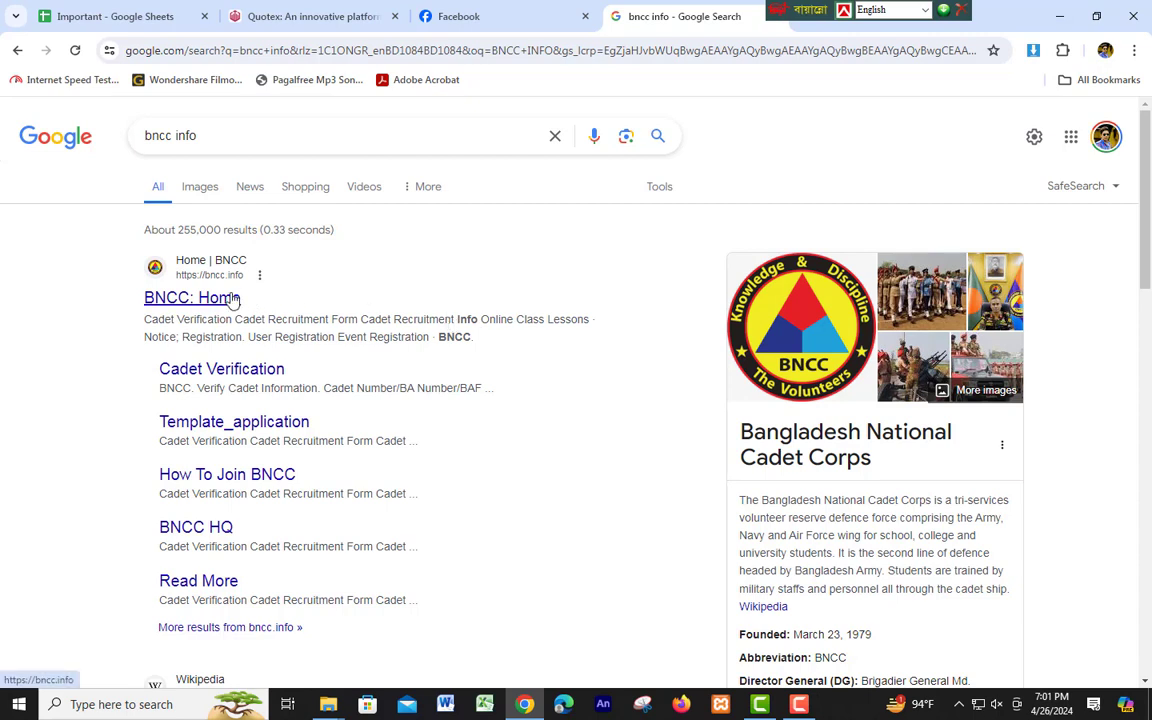
{"action": "left_click", "coordinate": [232, 299]}
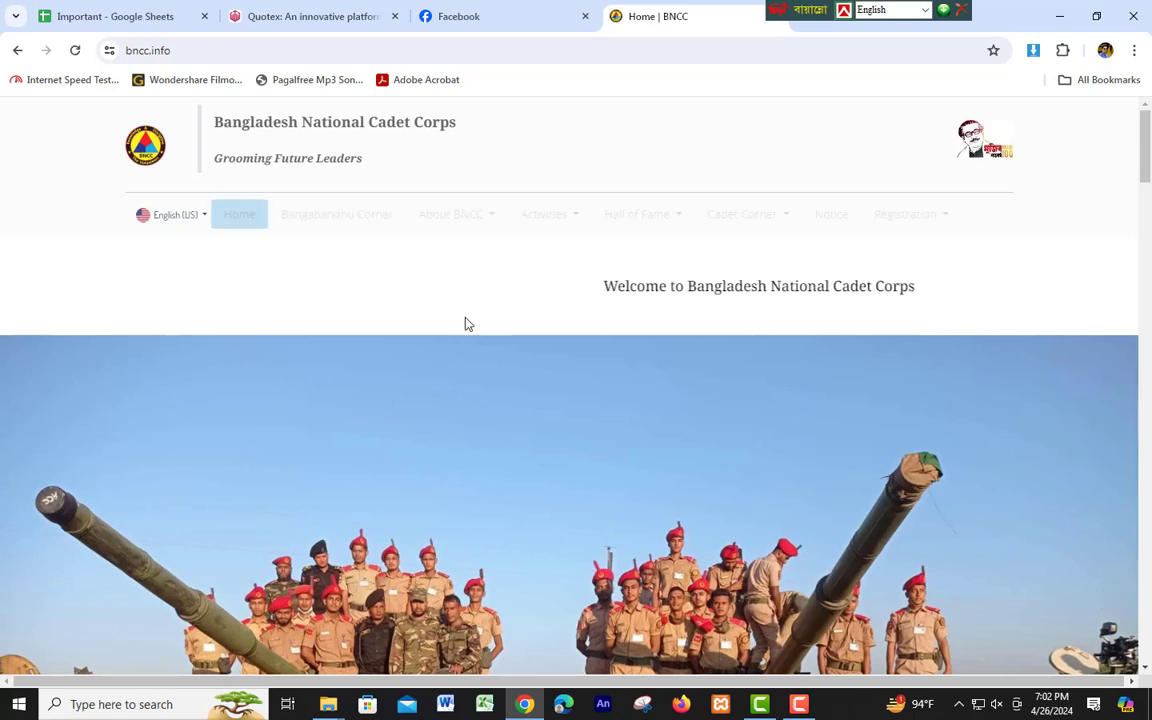
{"action": "scroll", "coordinate": [465, 323], "scroll_direction": "down", "scroll_amount": 5}
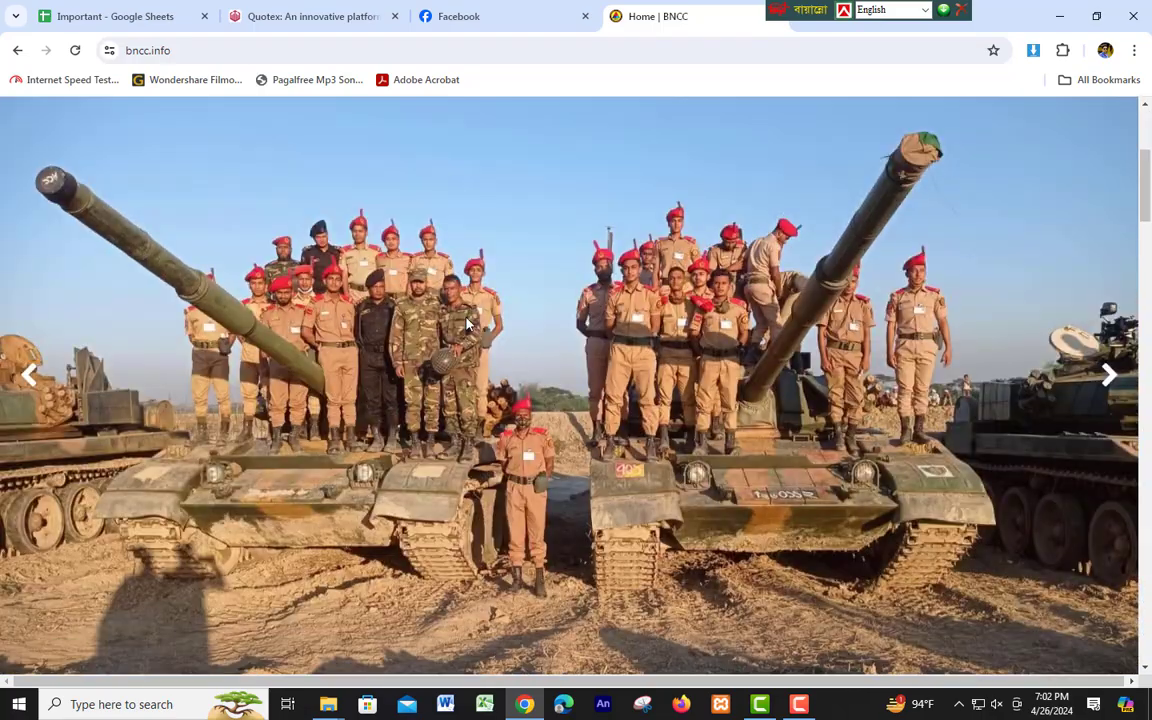
{"action": "scroll", "coordinate": [465, 323], "scroll_direction": "down", "scroll_amount": 10}
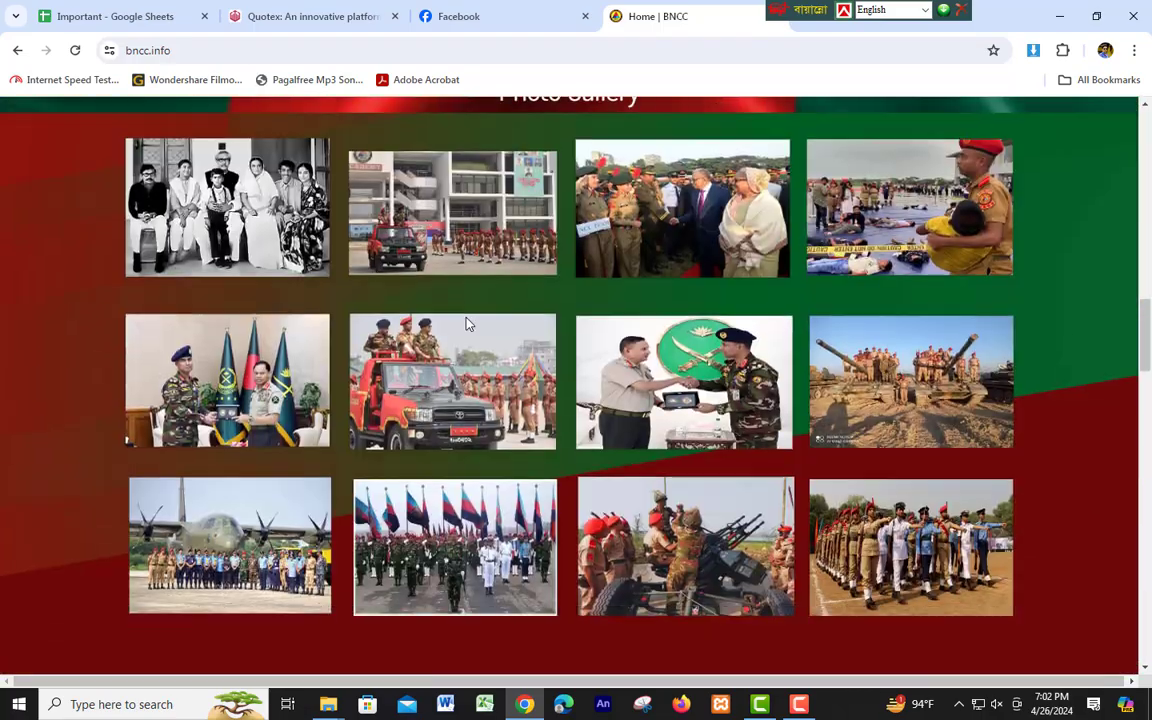
{"action": "scroll", "coordinate": [466, 323], "scroll_direction": "down", "scroll_amount": 12}
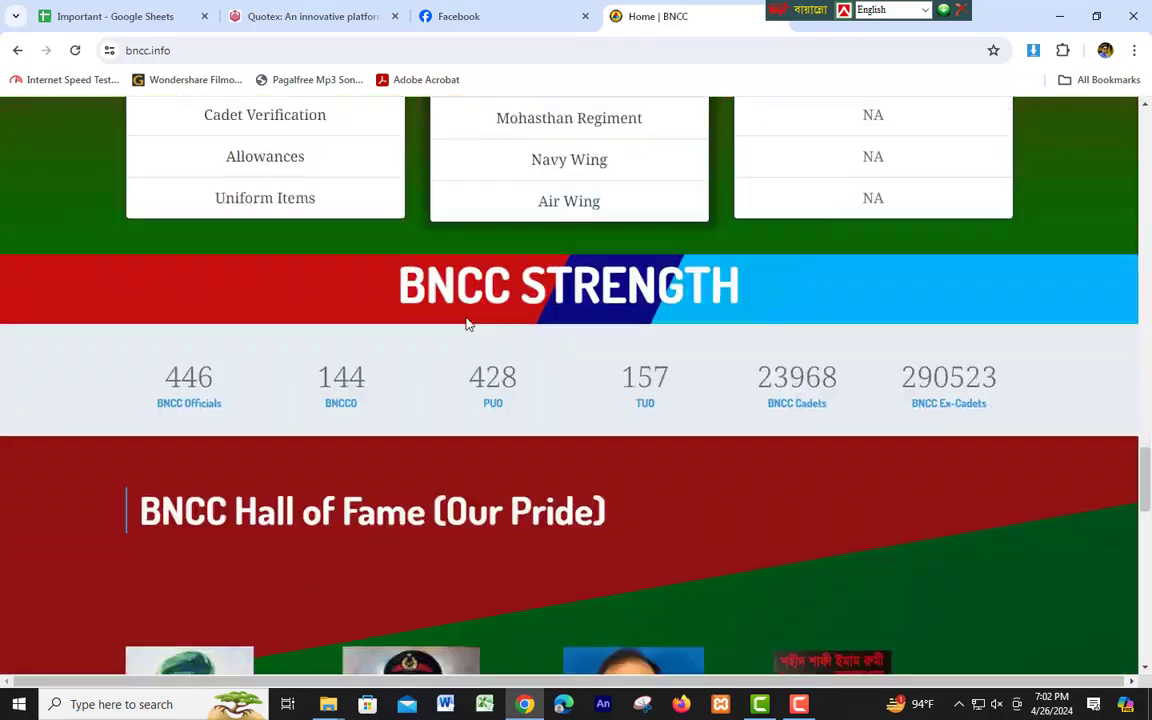
{"action": "scroll", "coordinate": [466, 323], "scroll_direction": "down", "scroll_amount": 10}
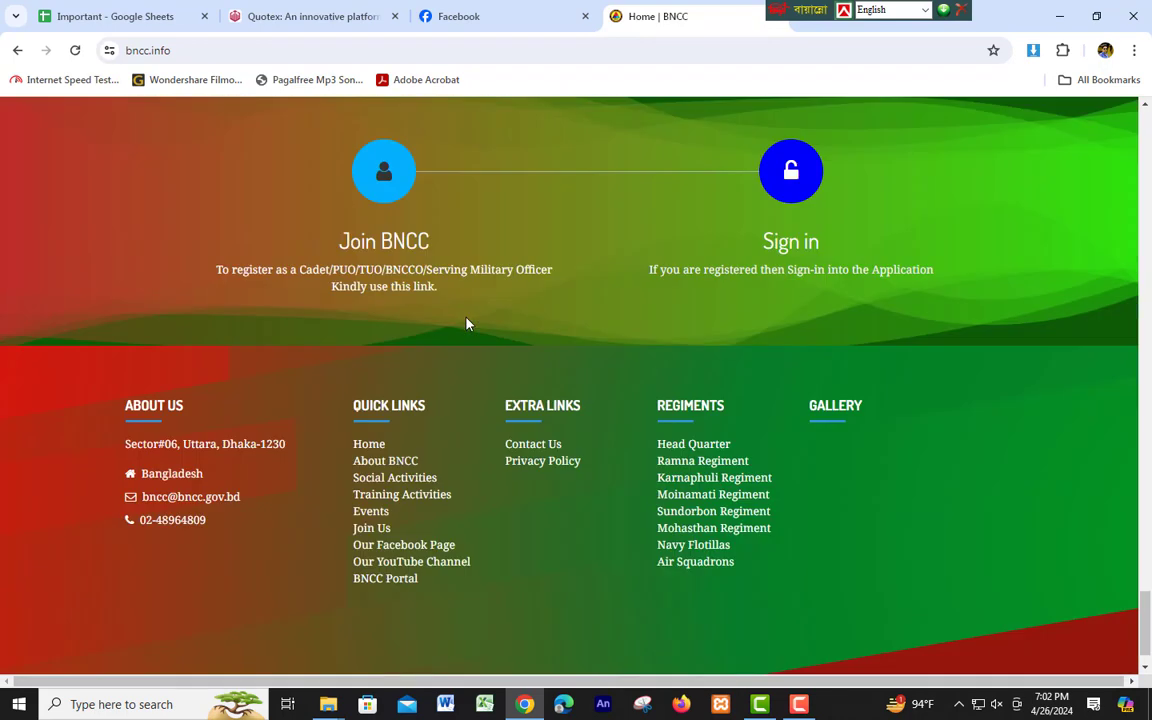
{"action": "scroll", "coordinate": [466, 323], "scroll_direction": "up", "scroll_amount": 1}
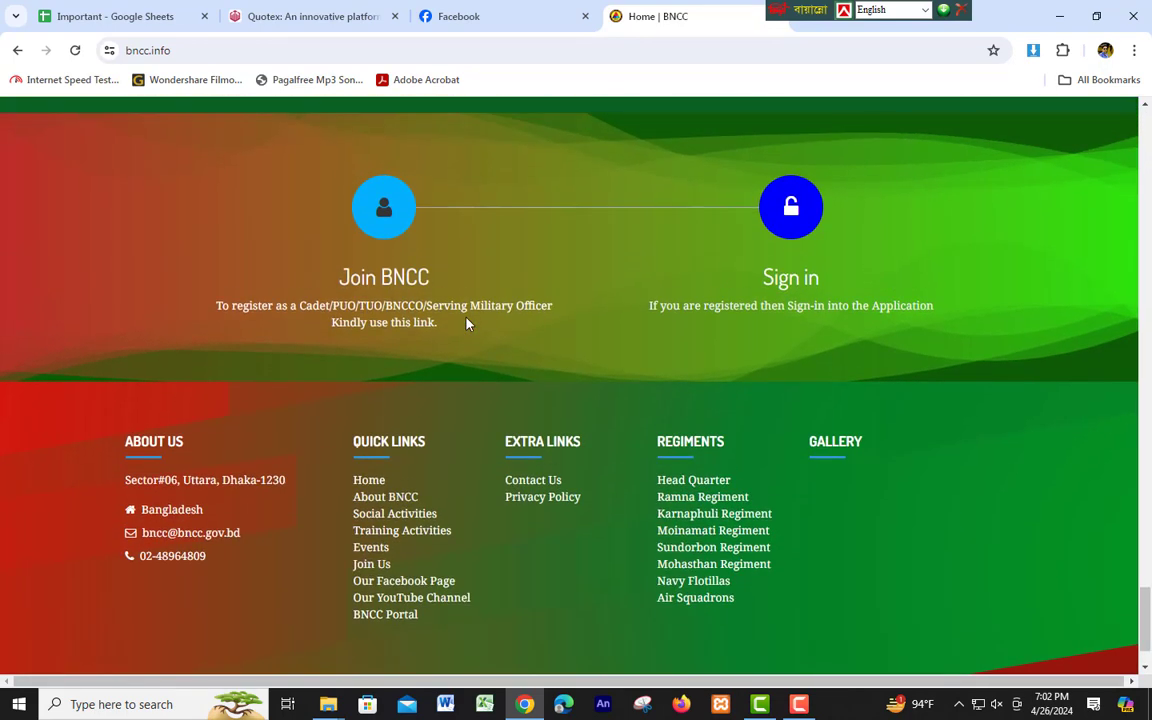
{"action": "scroll", "coordinate": [466, 323], "scroll_direction": "up", "scroll_amount": 3}
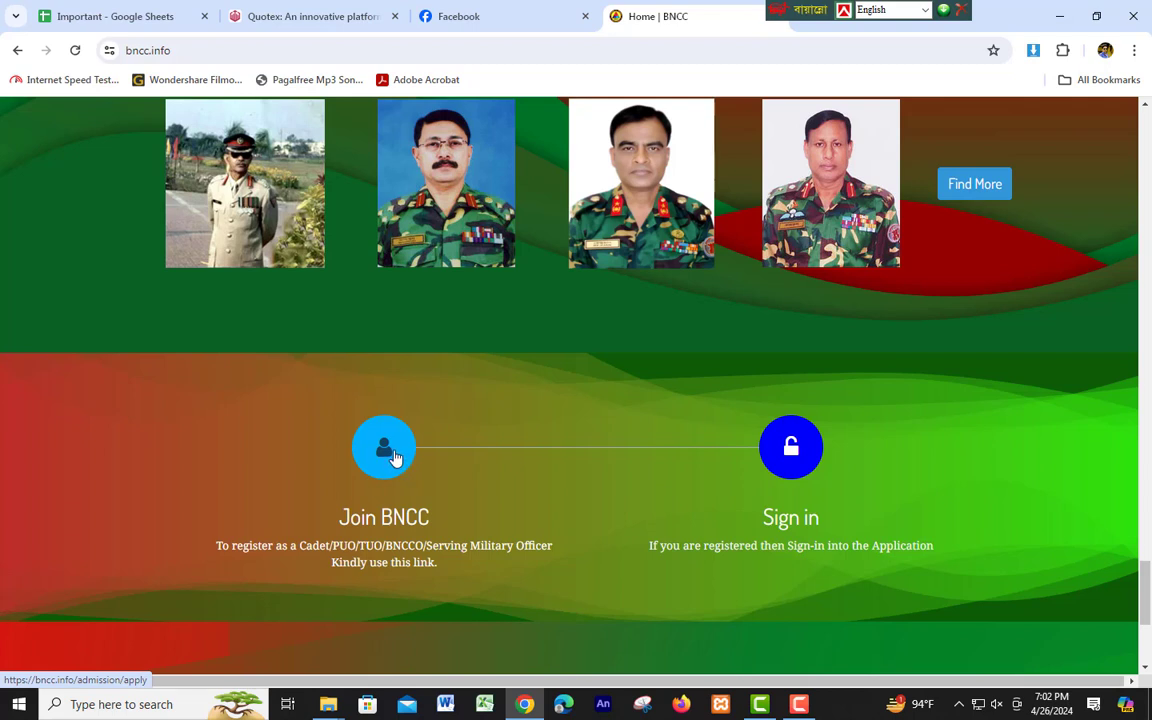
Open the Join BNCC form and set Register As Cadet, Senior Division, ticking Previous Cadet Number.
{"action": "left_click", "coordinate": [398, 457]}
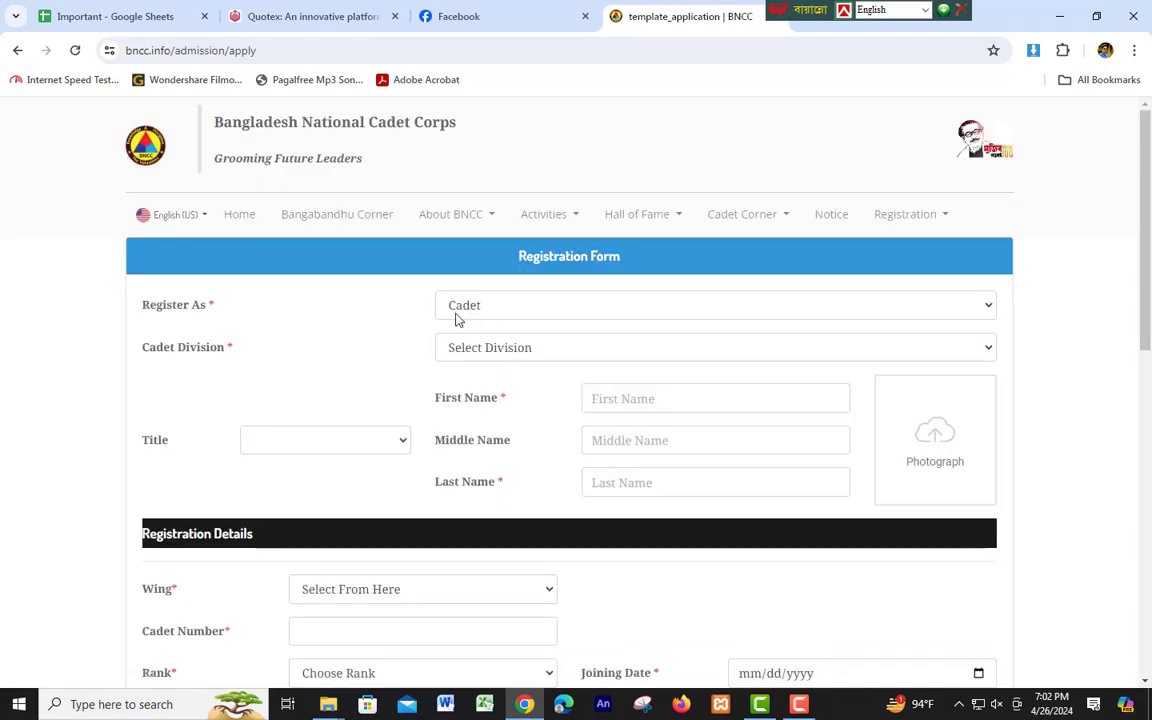
{"action": "left_click", "coordinate": [533, 314]}
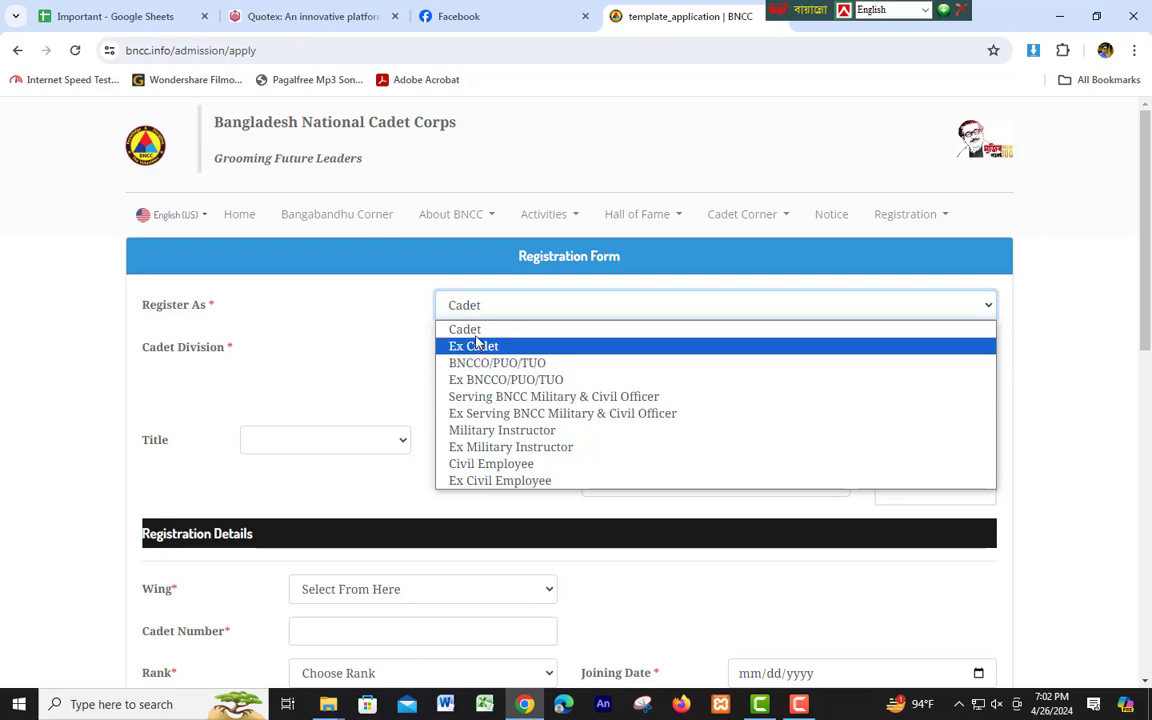
{"action": "left_click", "coordinate": [472, 331]}
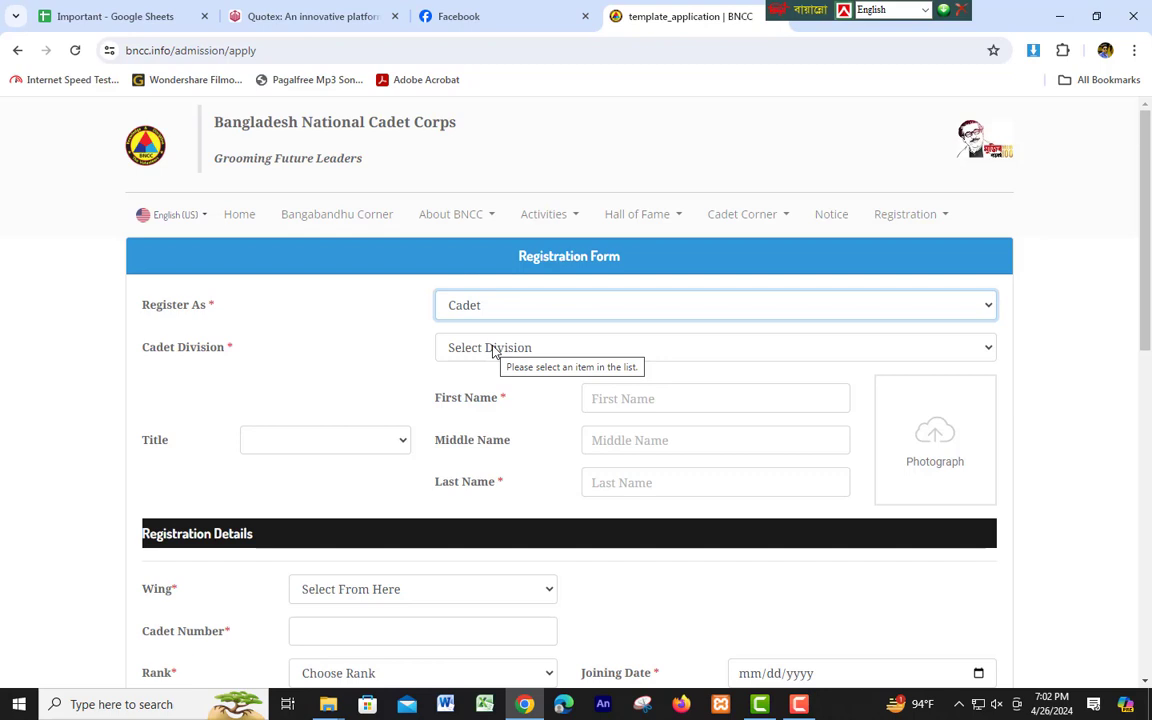
{"action": "left_click", "coordinate": [492, 349]}
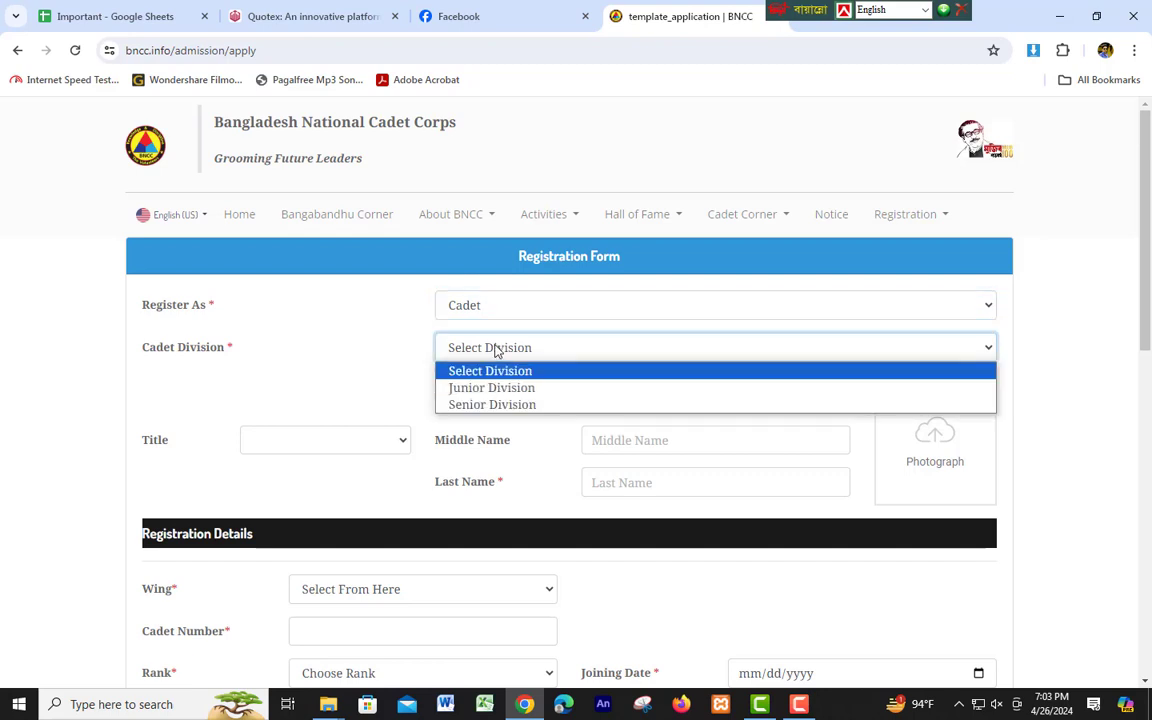
{"action": "left_click", "coordinate": [494, 404]}
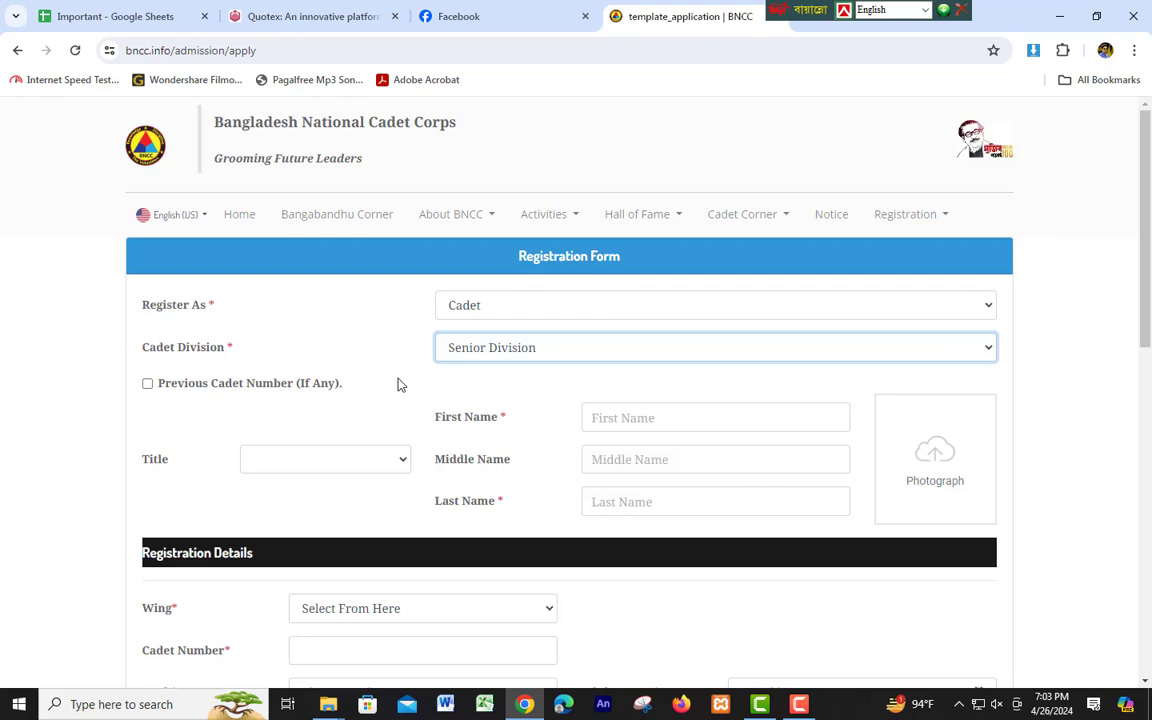
{"action": "left_click", "coordinate": [148, 385]}
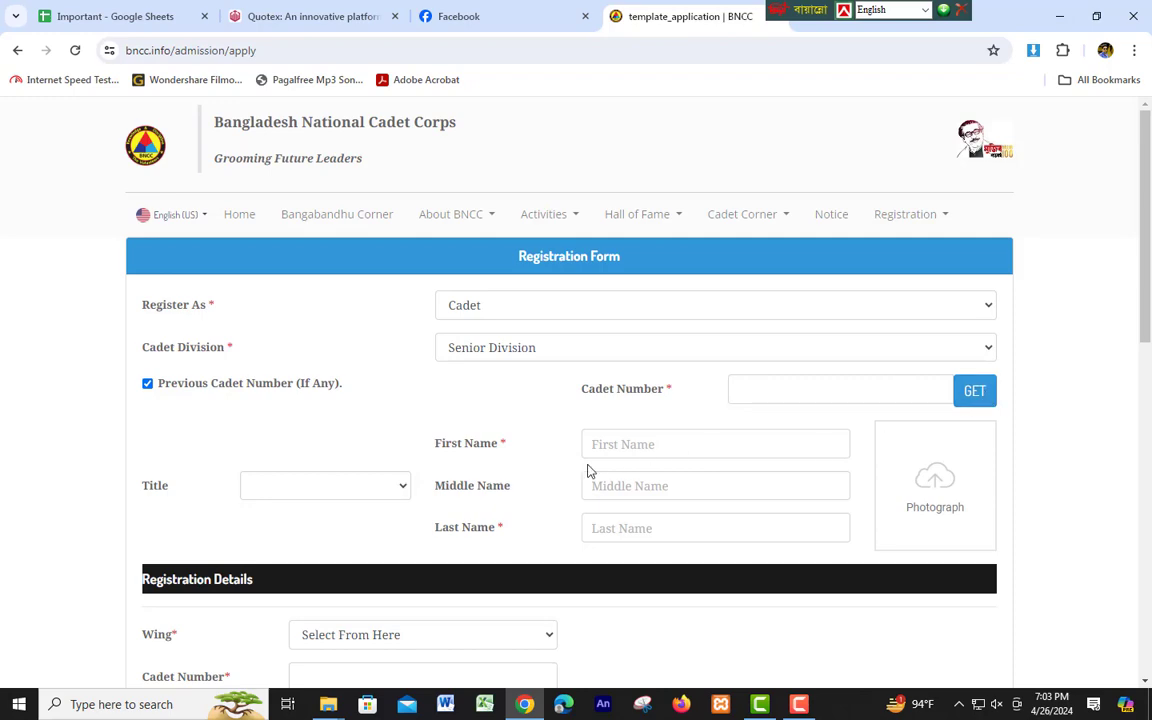
{"action": "scroll", "coordinate": [650, 571], "scroll_direction": "down", "scroll_amount": 3}
{"action": "scroll", "coordinate": [650, 571], "scroll_direction": "up", "scroll_amount": 3}
Untick Previous Cadet Number and fill First and Last Name from saved autofill suggestions.
{"action": "left_click", "coordinate": [147, 384]}
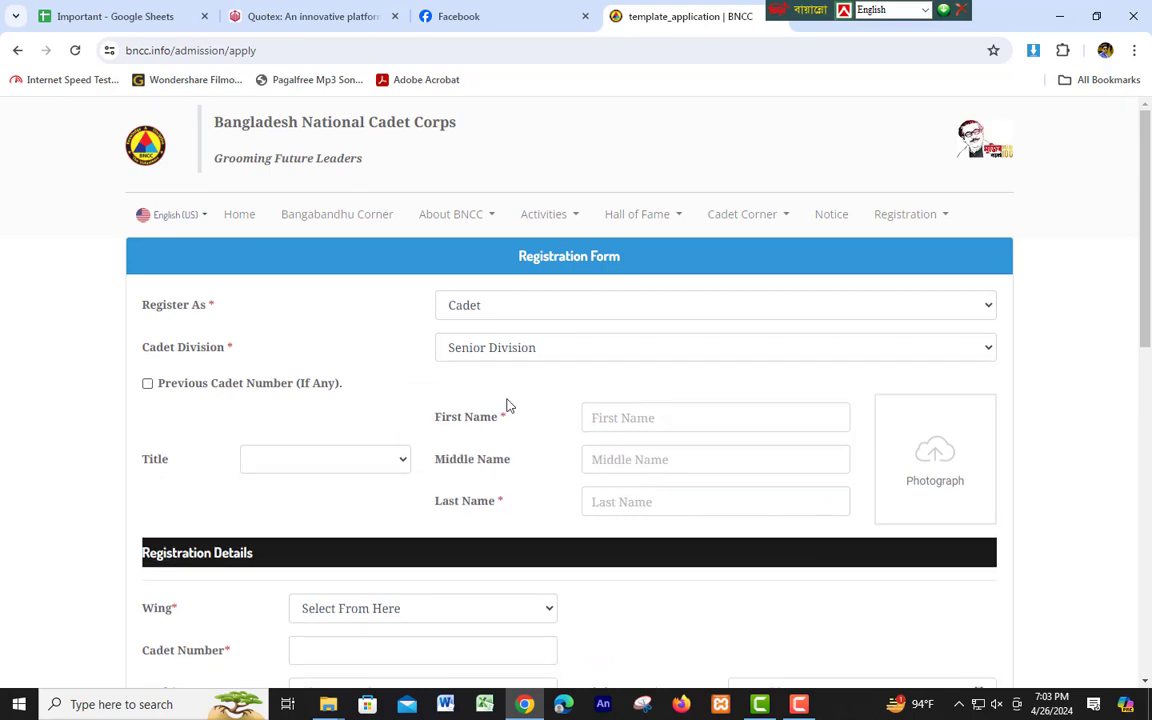
{"action": "left_click", "coordinate": [610, 418]}
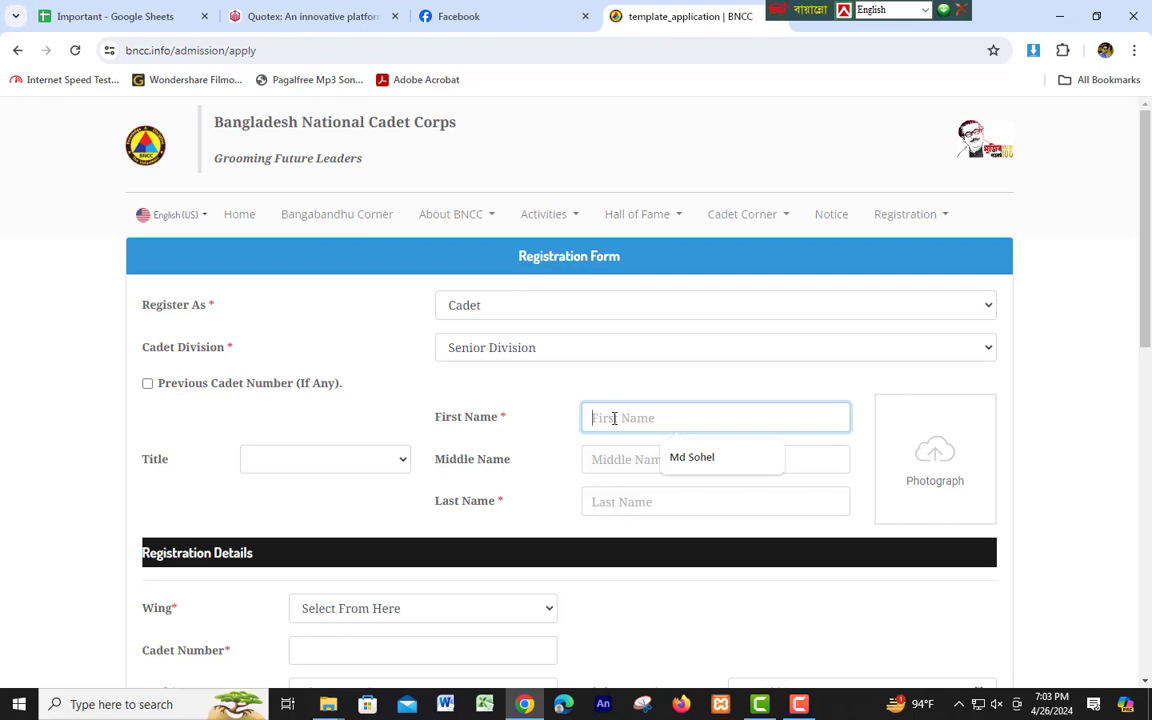
{"action": "left_click", "coordinate": [692, 459]}
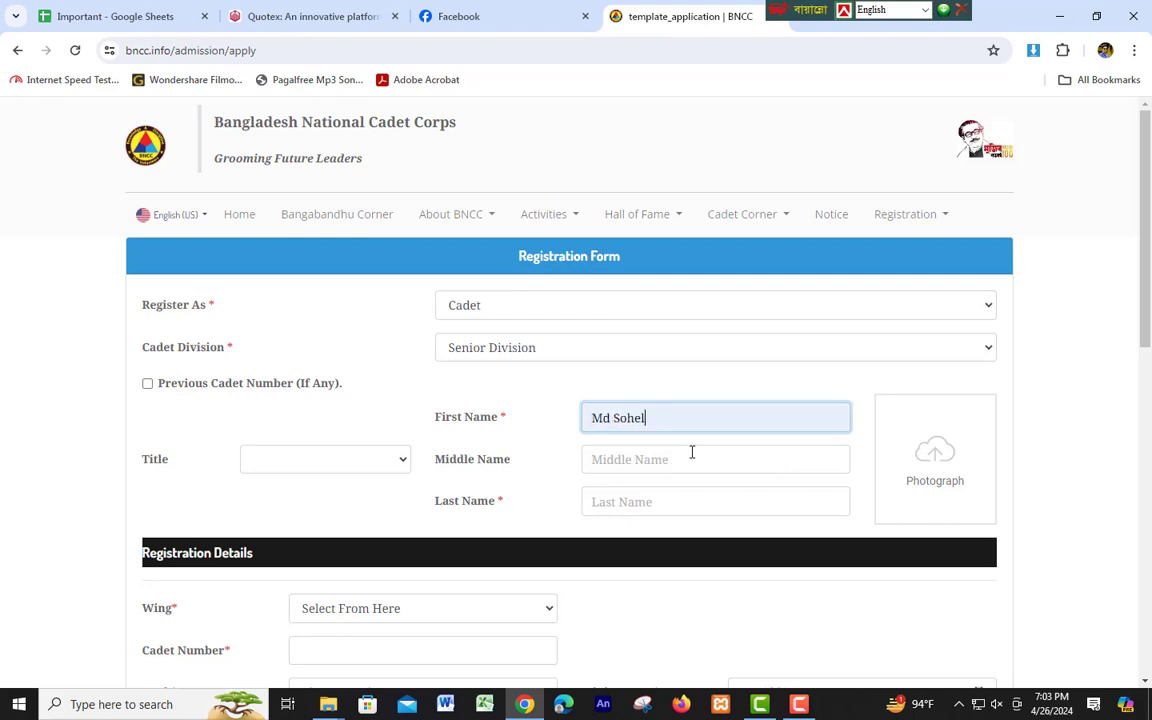
{"action": "left_click", "coordinate": [611, 502]}
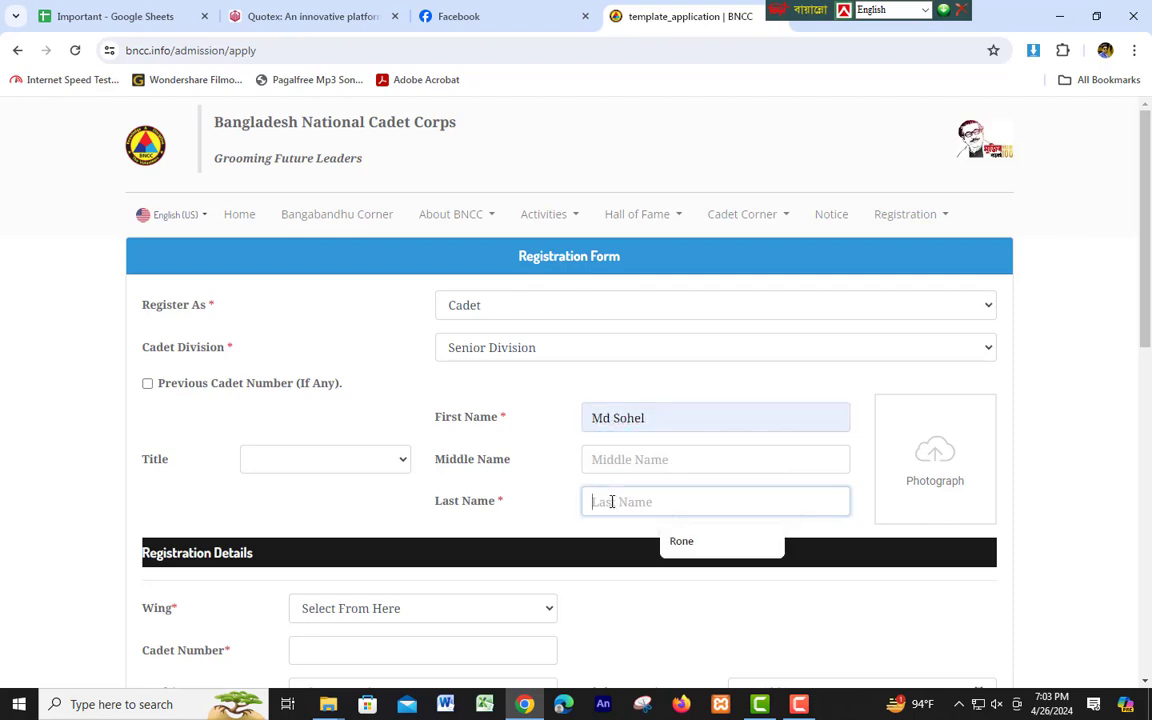
{"action": "left_click", "coordinate": [683, 540]}
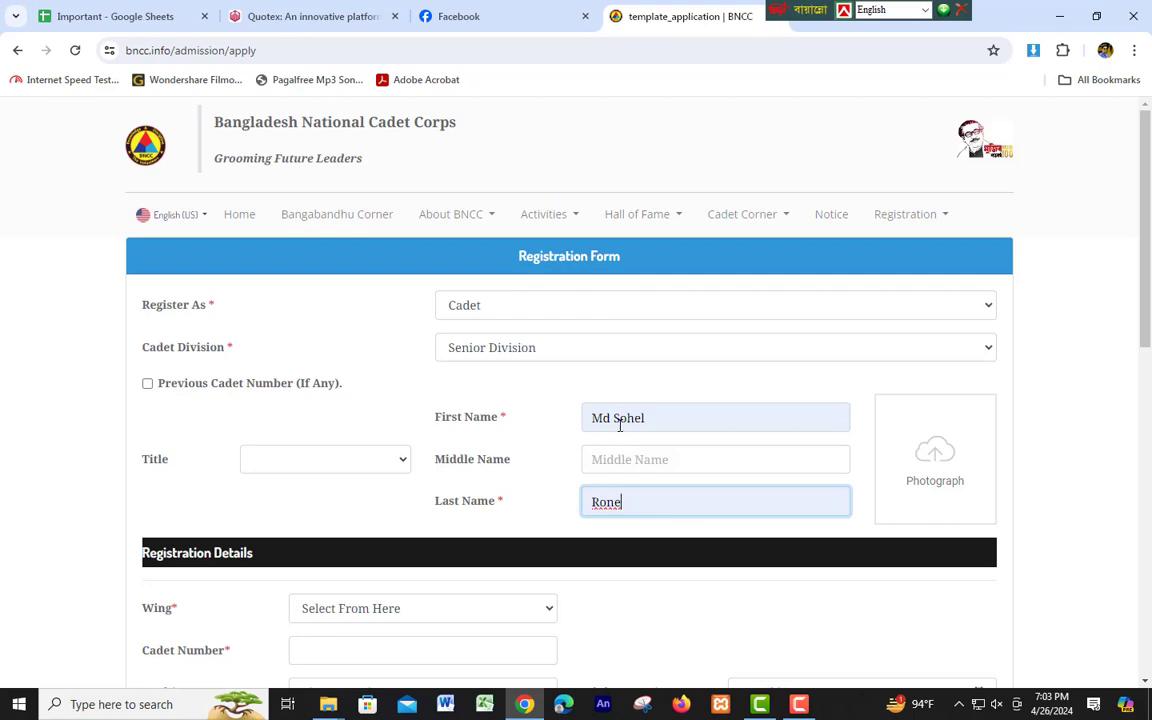
Replace First Name with the full suggested first-and-middle name and leave Middle Name blank.
{"action": "left_click", "coordinate": [615, 418]}
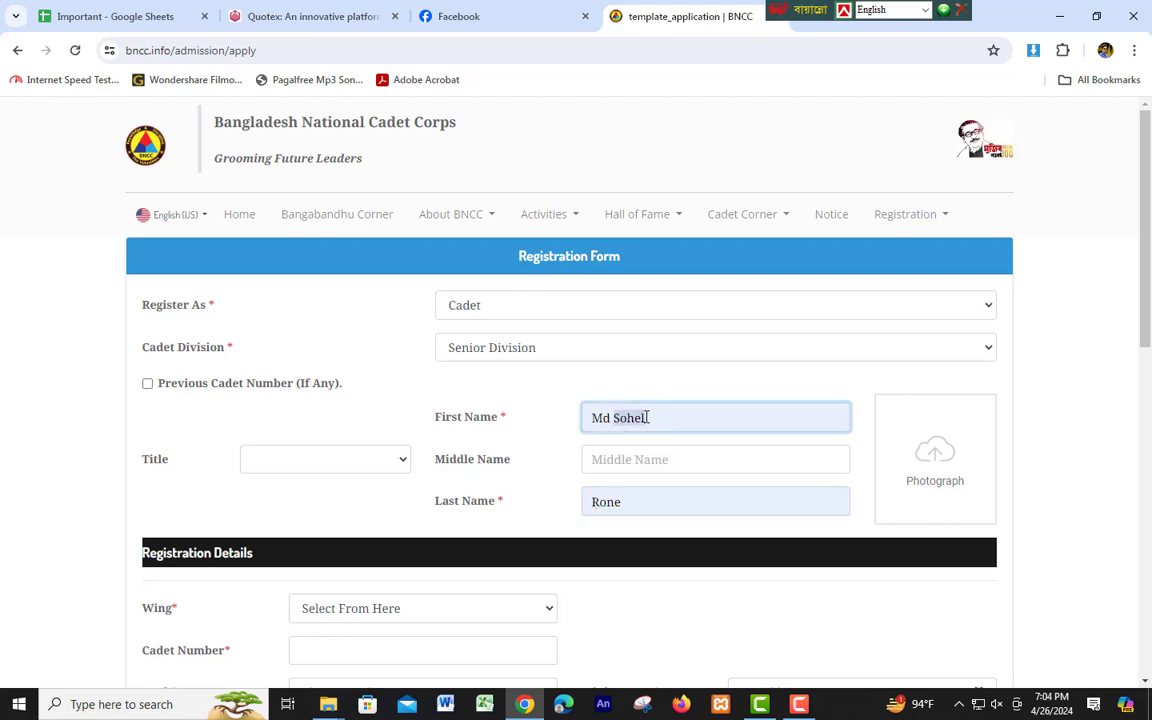
{"action": "key", "text": "BackSpace"}
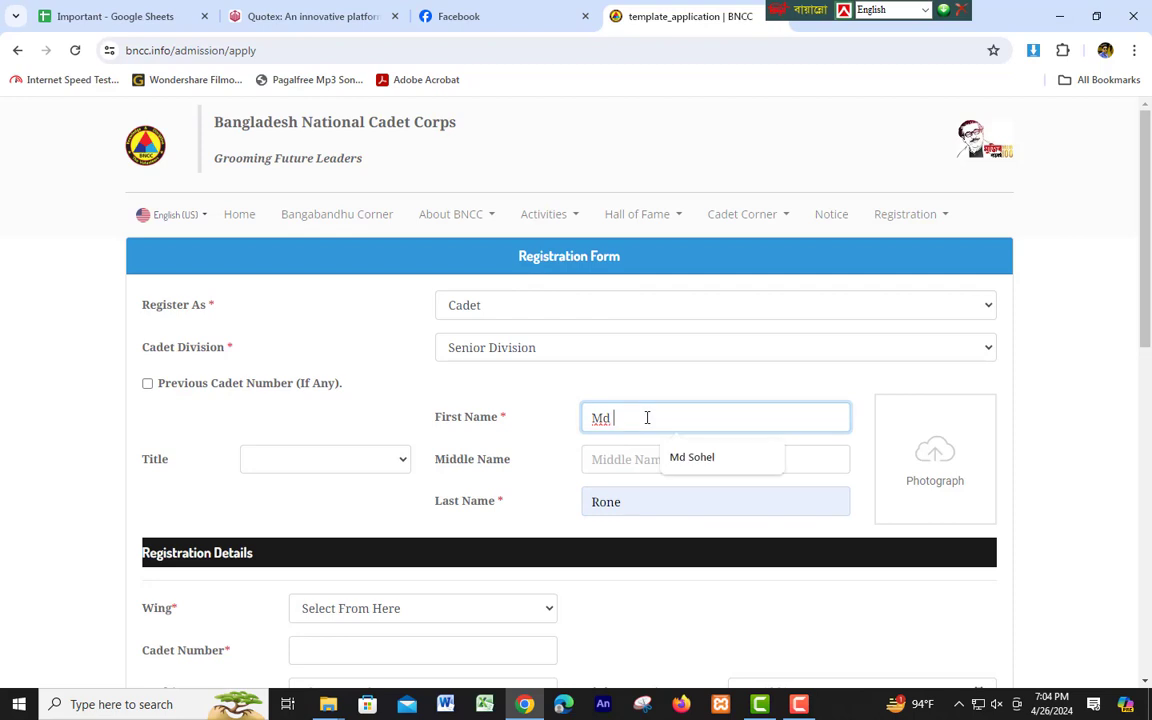
{"action": "left_click", "coordinate": [618, 457]}
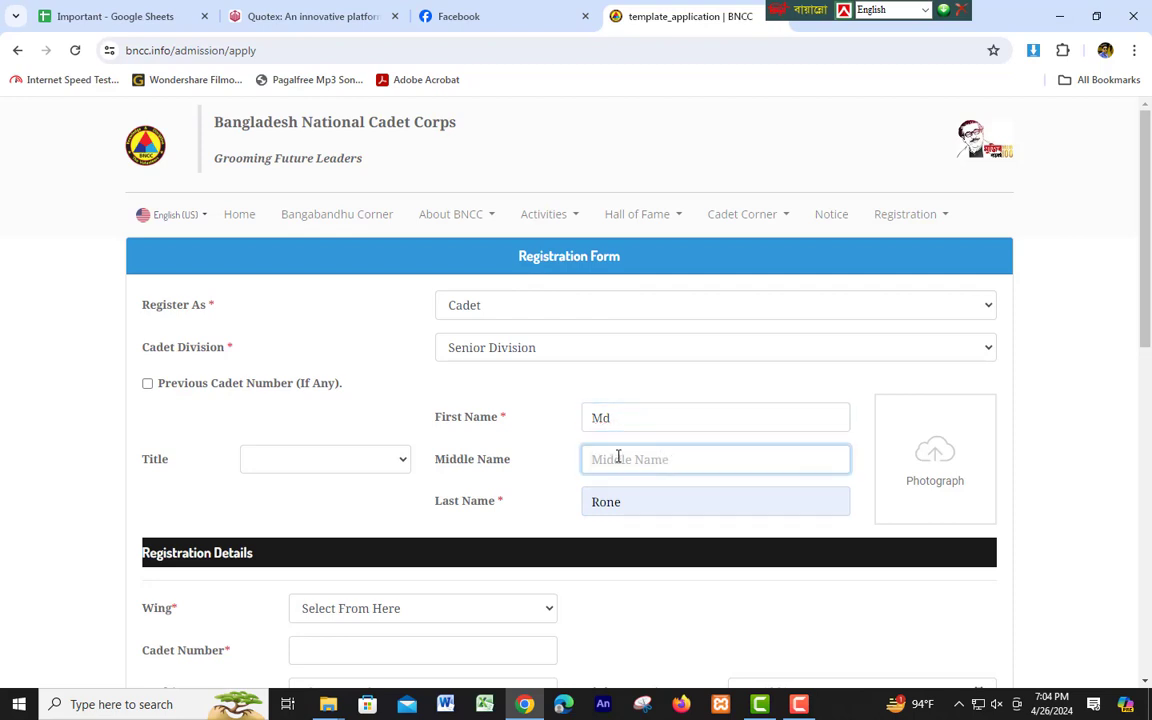
{"action": "type", "text": "Sohel"}
{"action": "double_click", "coordinate": [611, 459]}
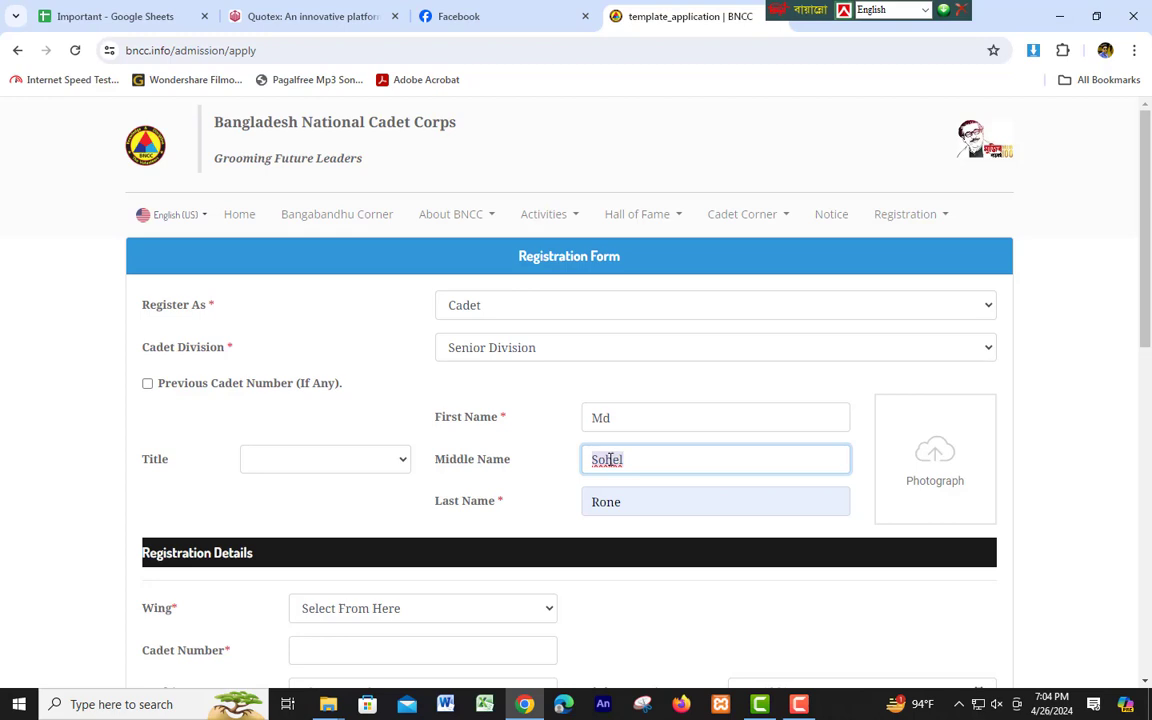
{"action": "key", "text": "BackSpace"}
{"action": "left_click", "coordinate": [658, 419]}
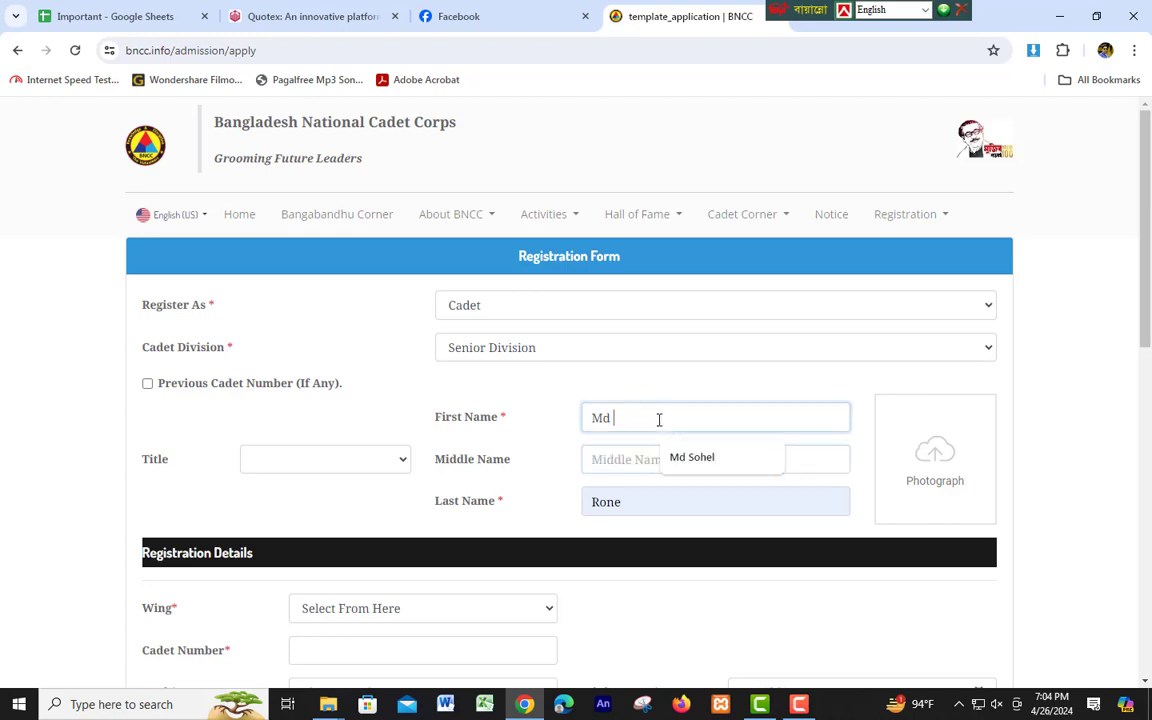
{"action": "left_click", "coordinate": [660, 456]}
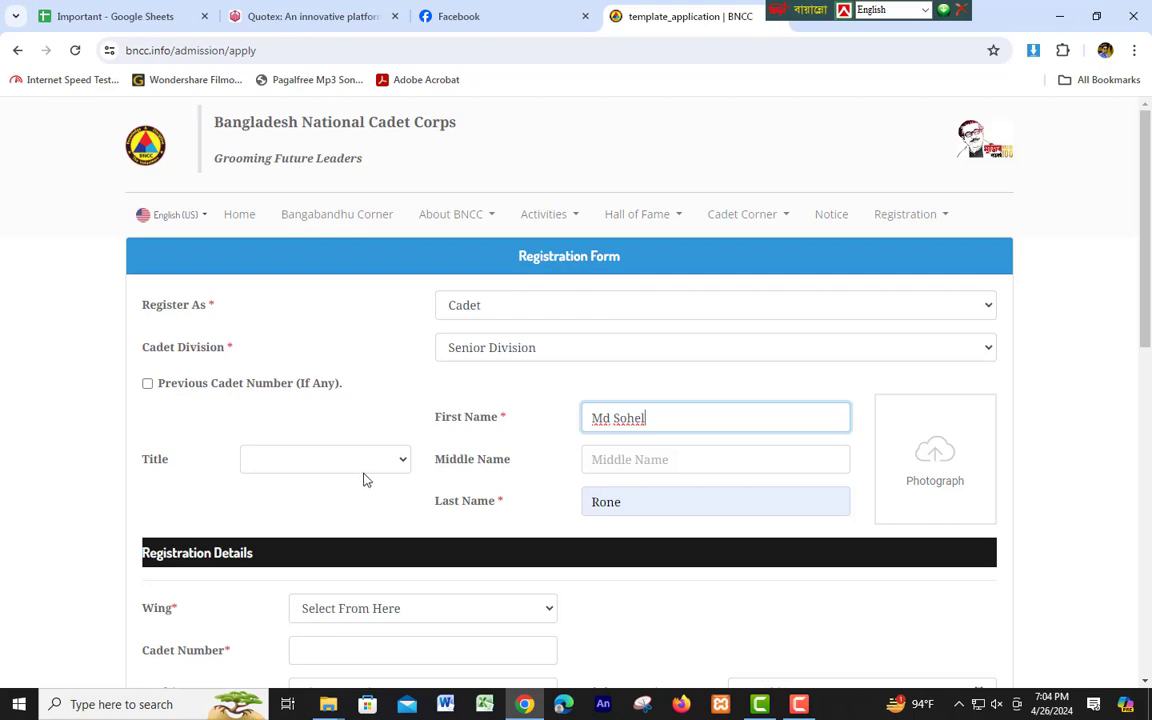
{"action": "left_click", "coordinate": [400, 463]}
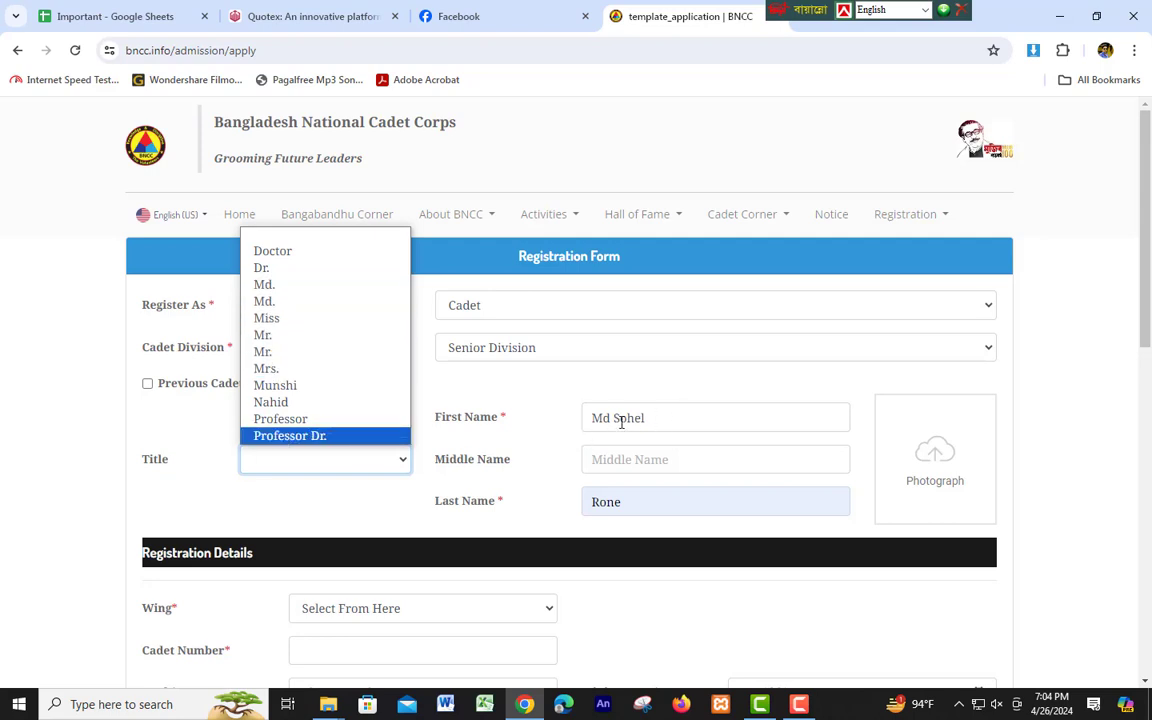
{"action": "left_click", "coordinate": [204, 447]}
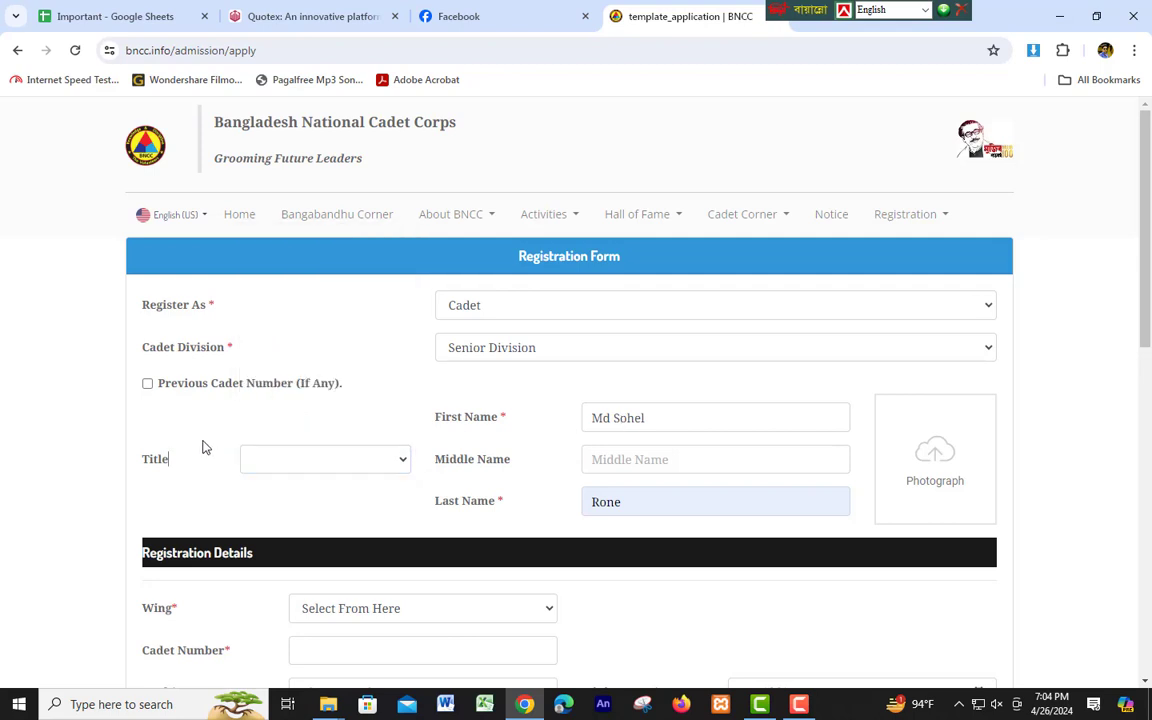
Upload My Pic from the Downloads folder as the cadet's photograph.
{"action": "scroll", "coordinate": [700, 458], "scroll_direction": "down", "scroll_amount": 1}
{"action": "scroll", "coordinate": [735, 453], "scroll_direction": "down", "scroll_amount": 1}
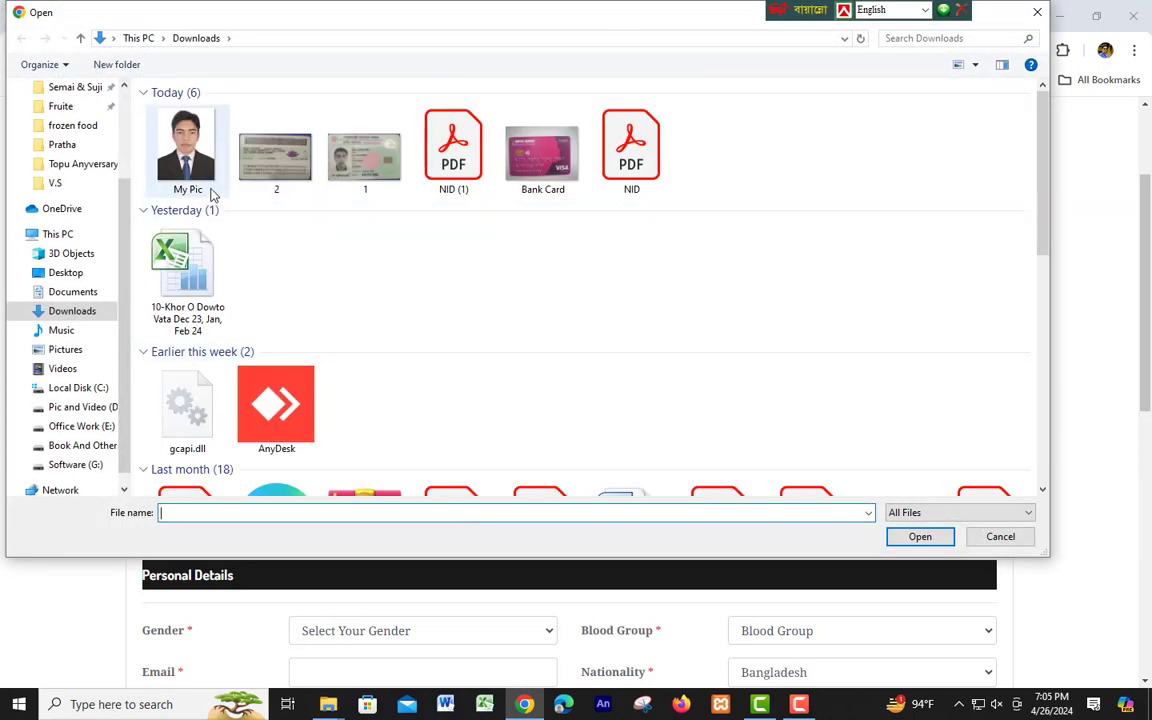
{"action": "left_click", "coordinate": [199, 161]}
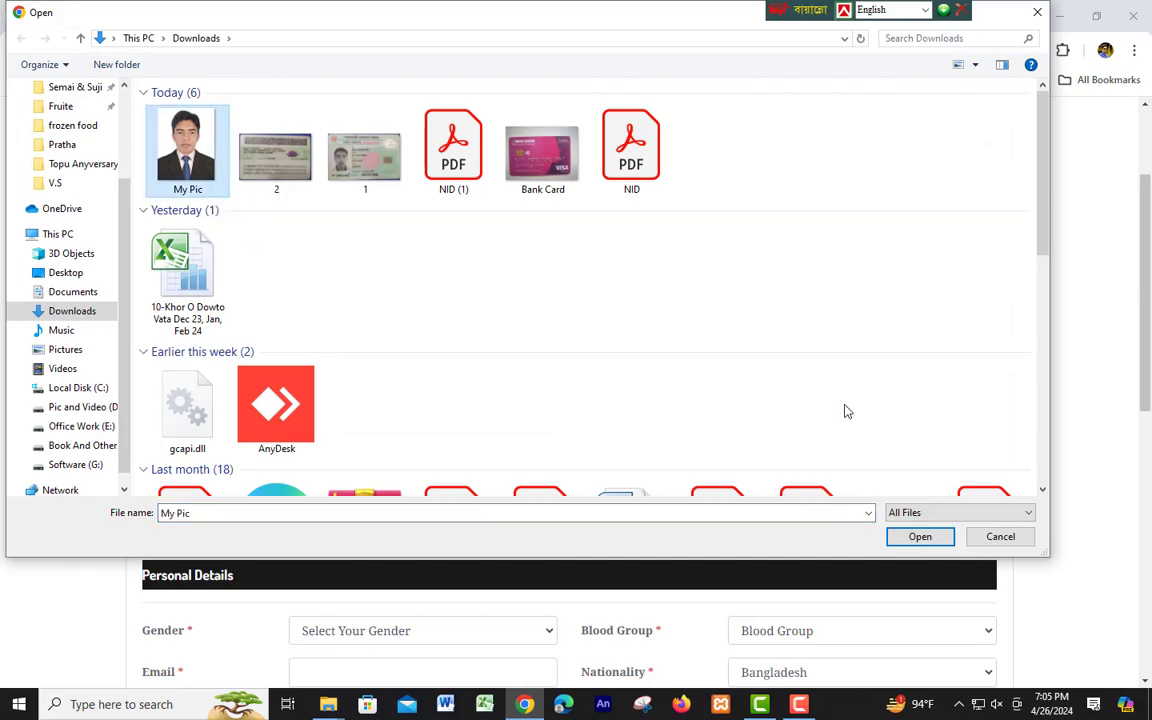
{"action": "left_click", "coordinate": [920, 537]}
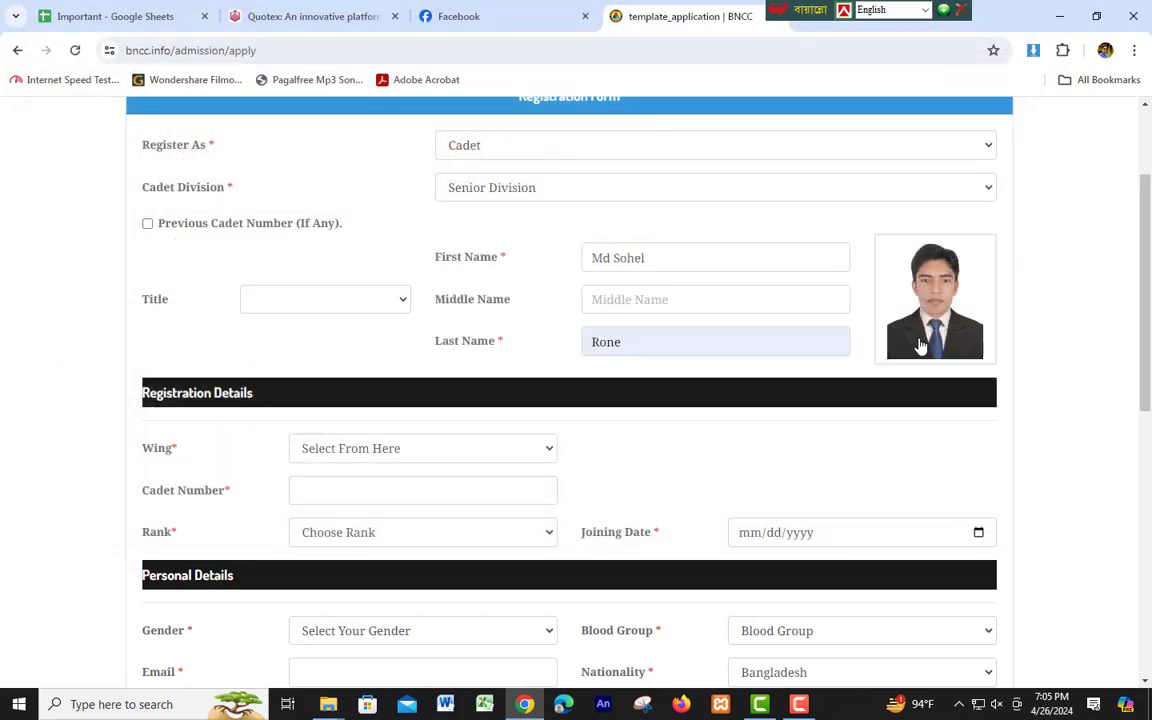
{"action": "scroll", "coordinate": [707, 440], "scroll_direction": "down", "scroll_amount": 3}
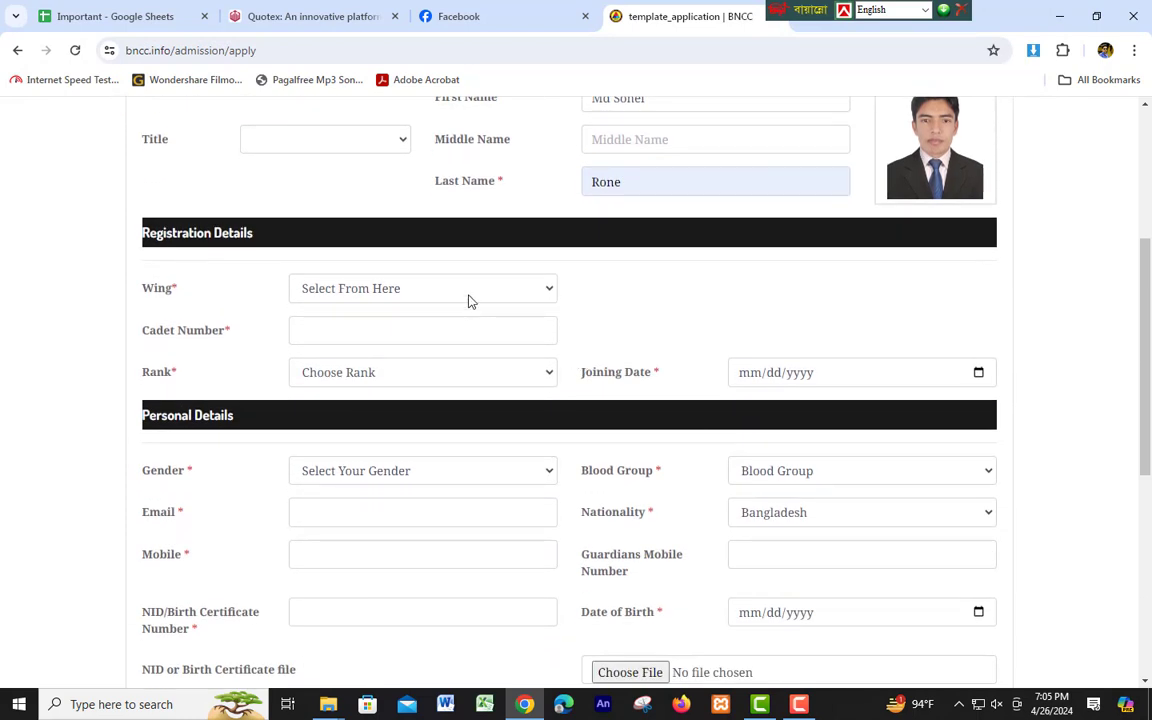
{"action": "left_click", "coordinate": [469, 299]}
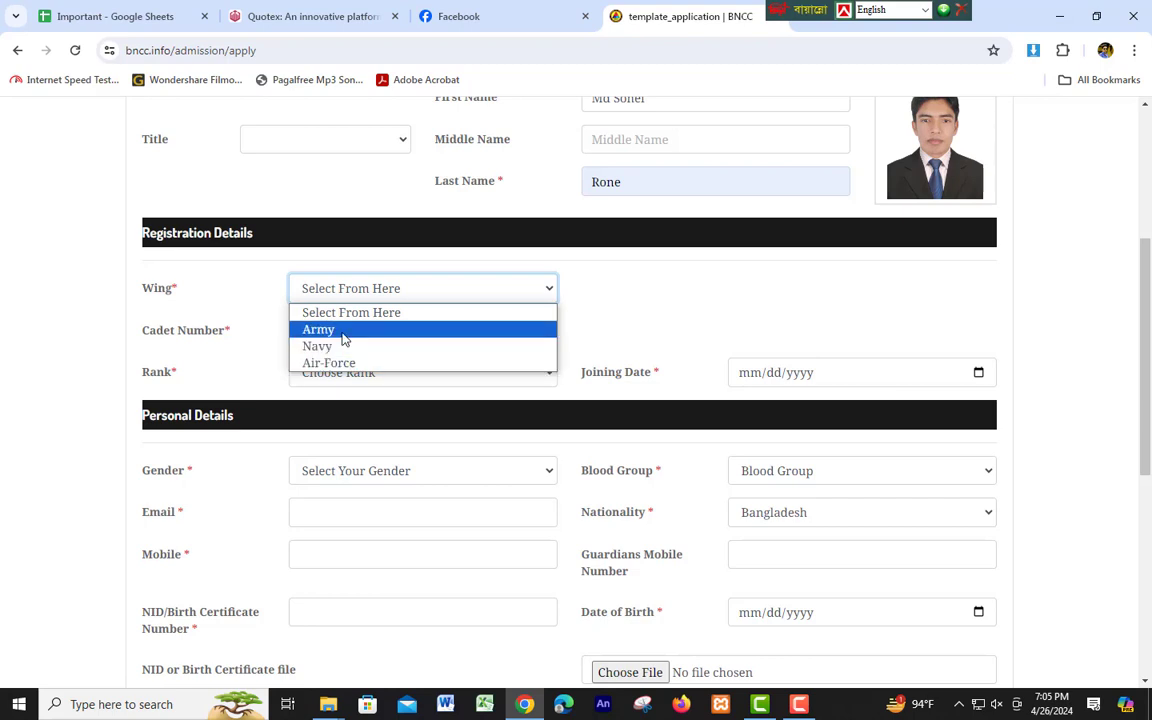
{"action": "left_click", "coordinate": [343, 335]}
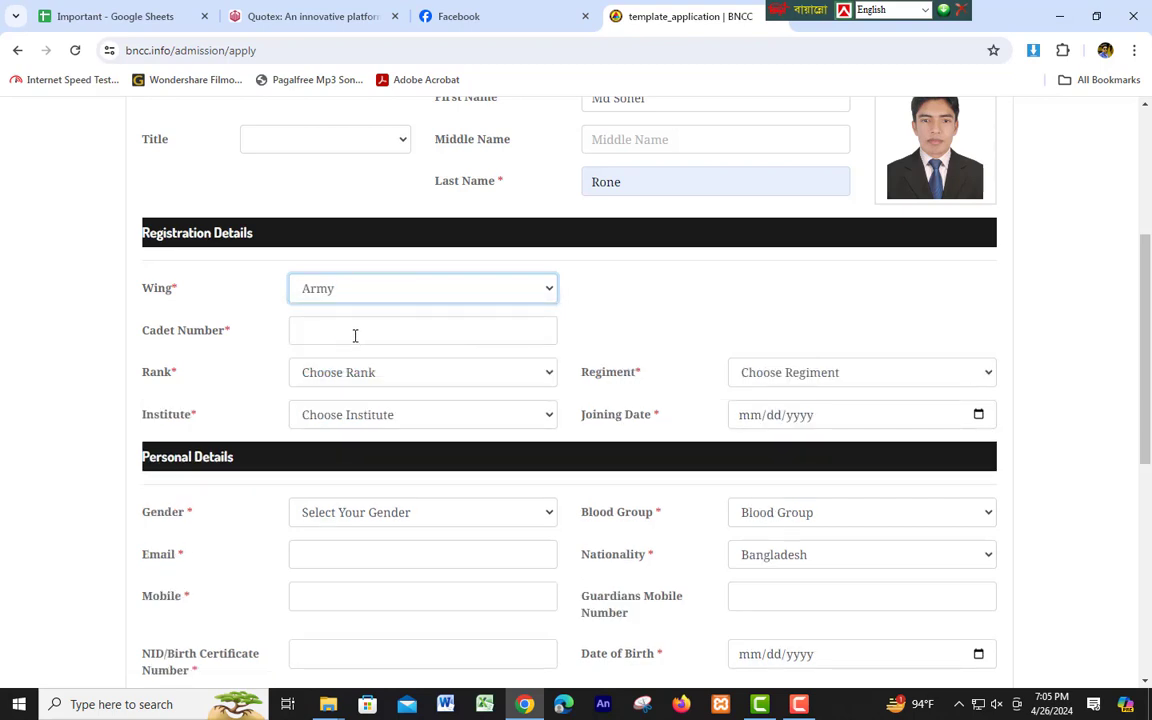
{"action": "left_click", "coordinate": [355, 334]}
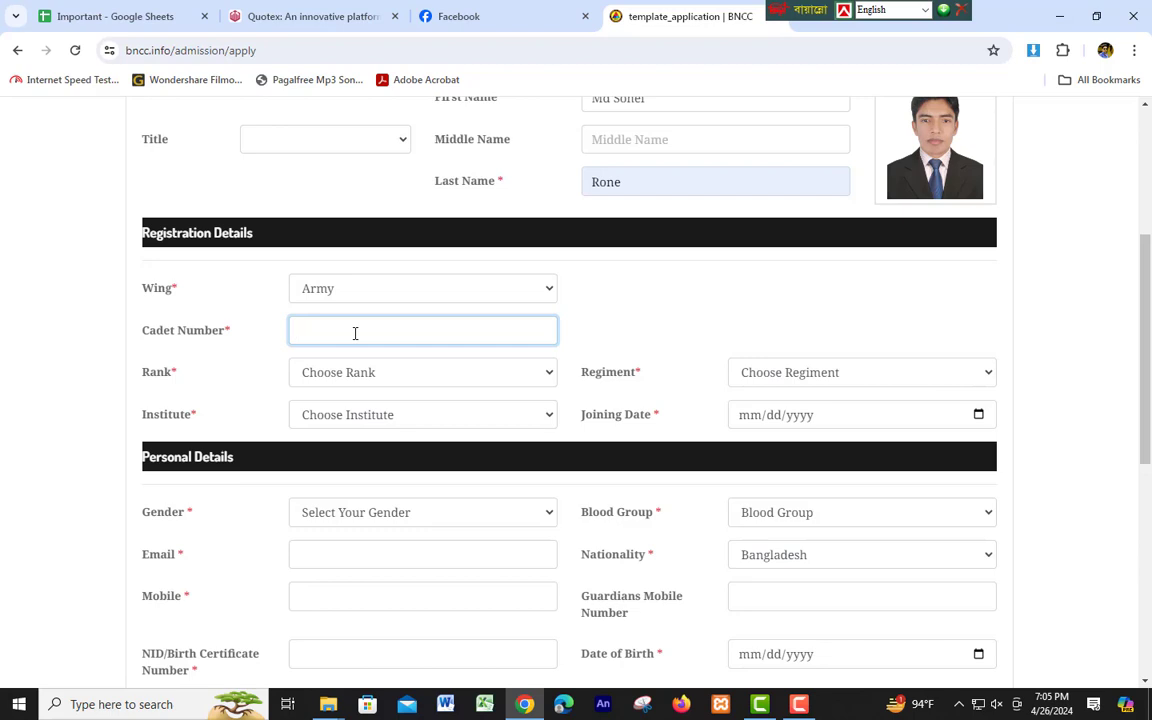
{"action": "type", "text": "22030303"}
Set Rank to CADET and Regiment to Ramna.
{"action": "left_click", "coordinate": [465, 375]}
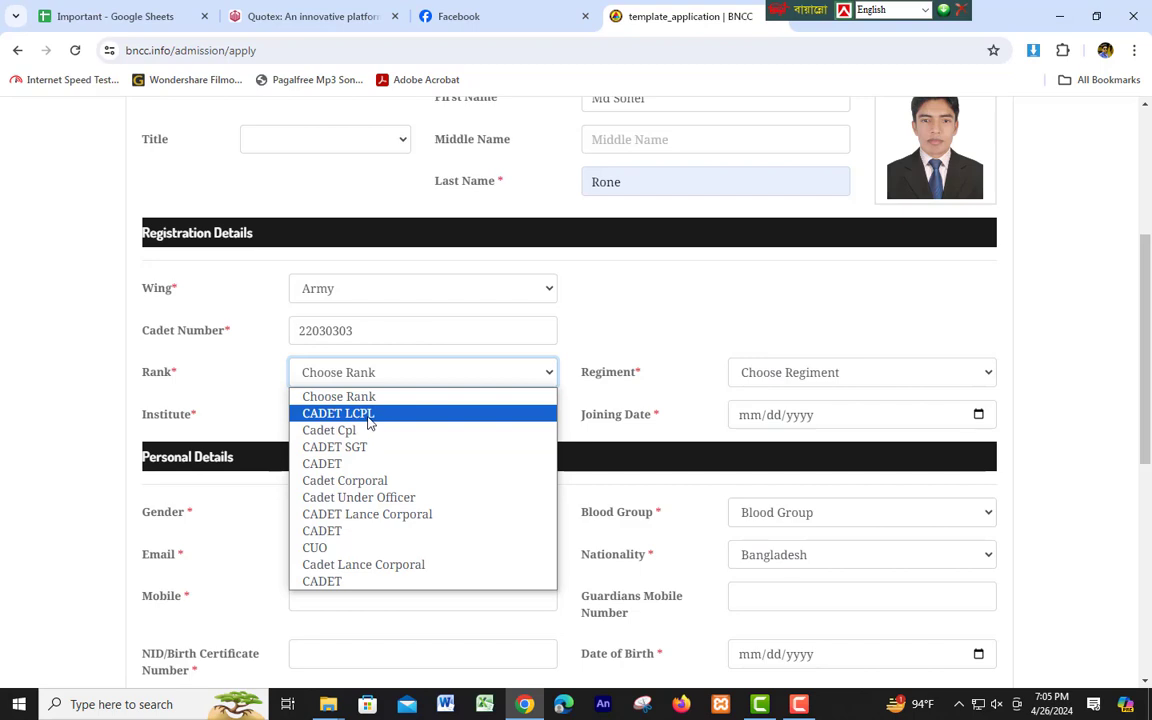
{"action": "left_click", "coordinate": [339, 466]}
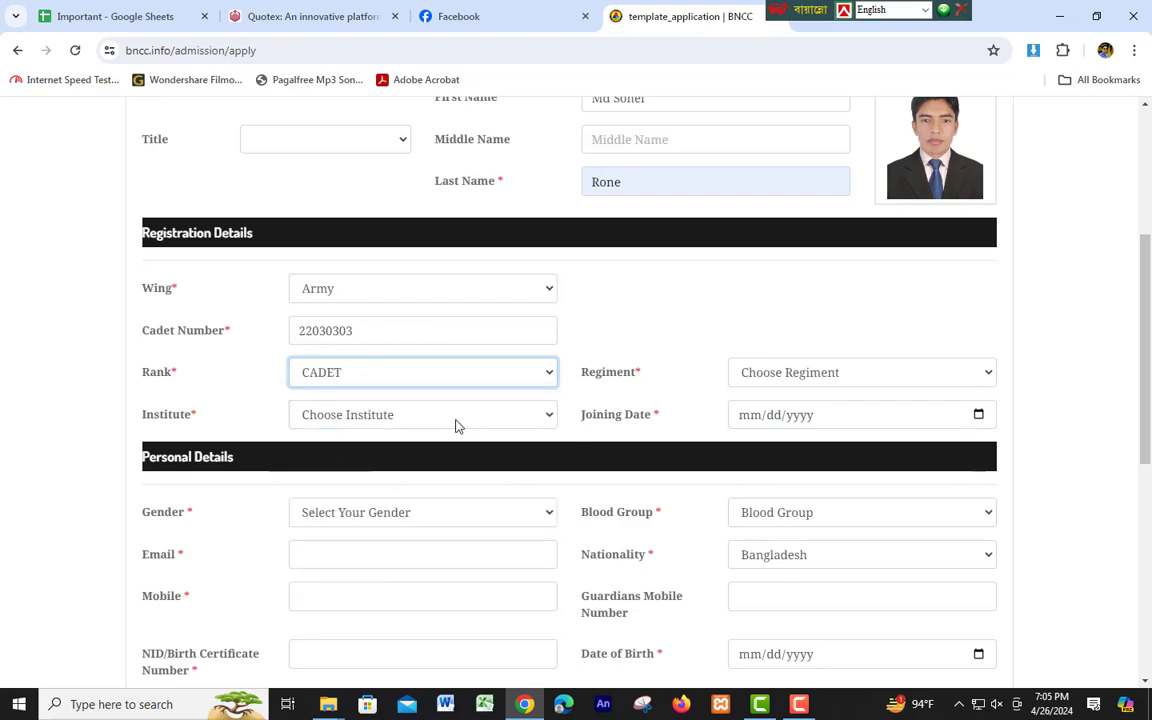
{"action": "left_click", "coordinate": [798, 381]}
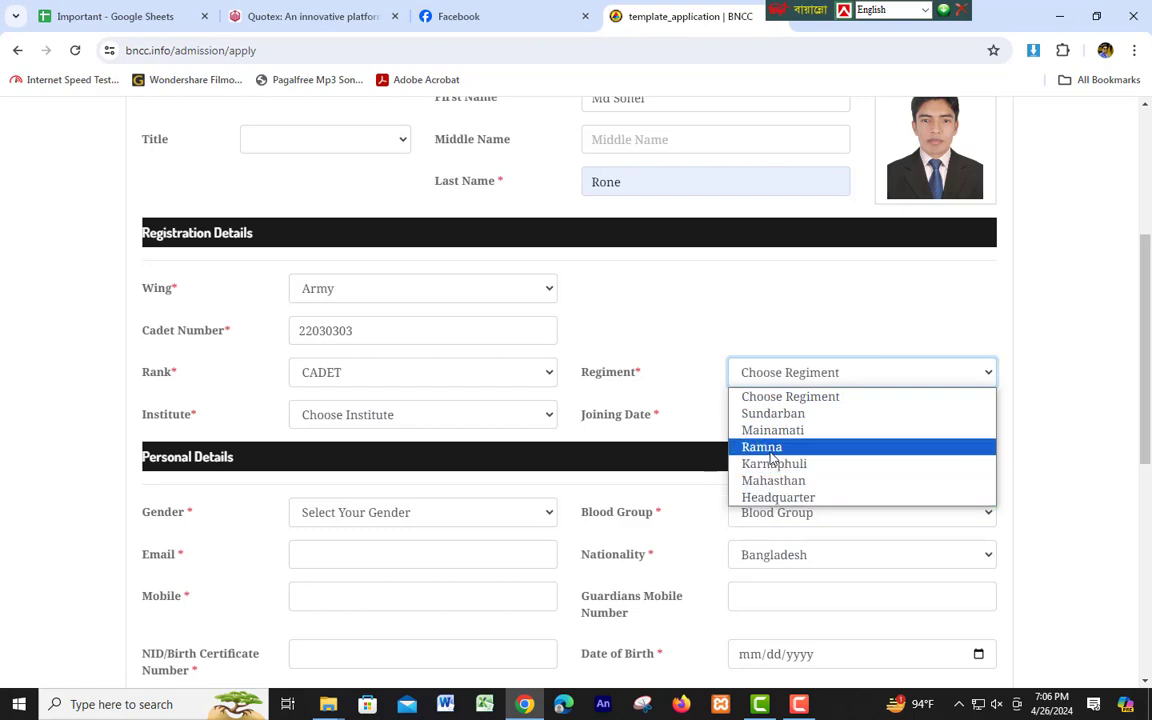
{"action": "left_click", "coordinate": [772, 450]}
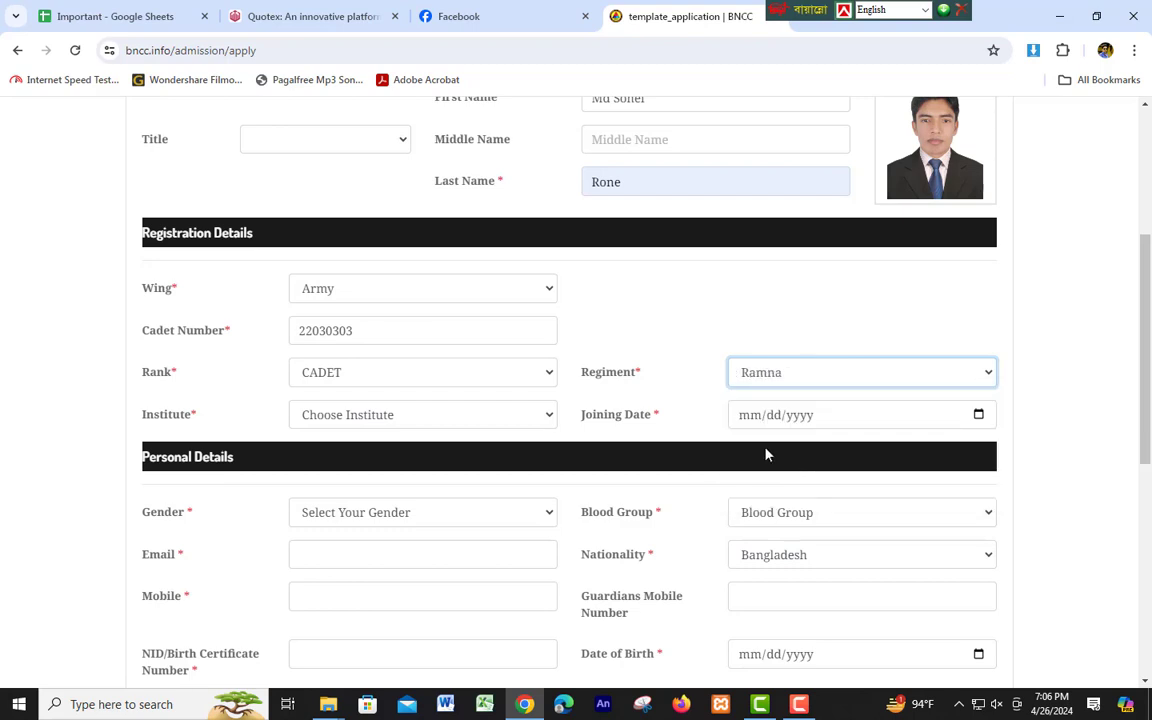
{"action": "left_click", "coordinate": [396, 420]}
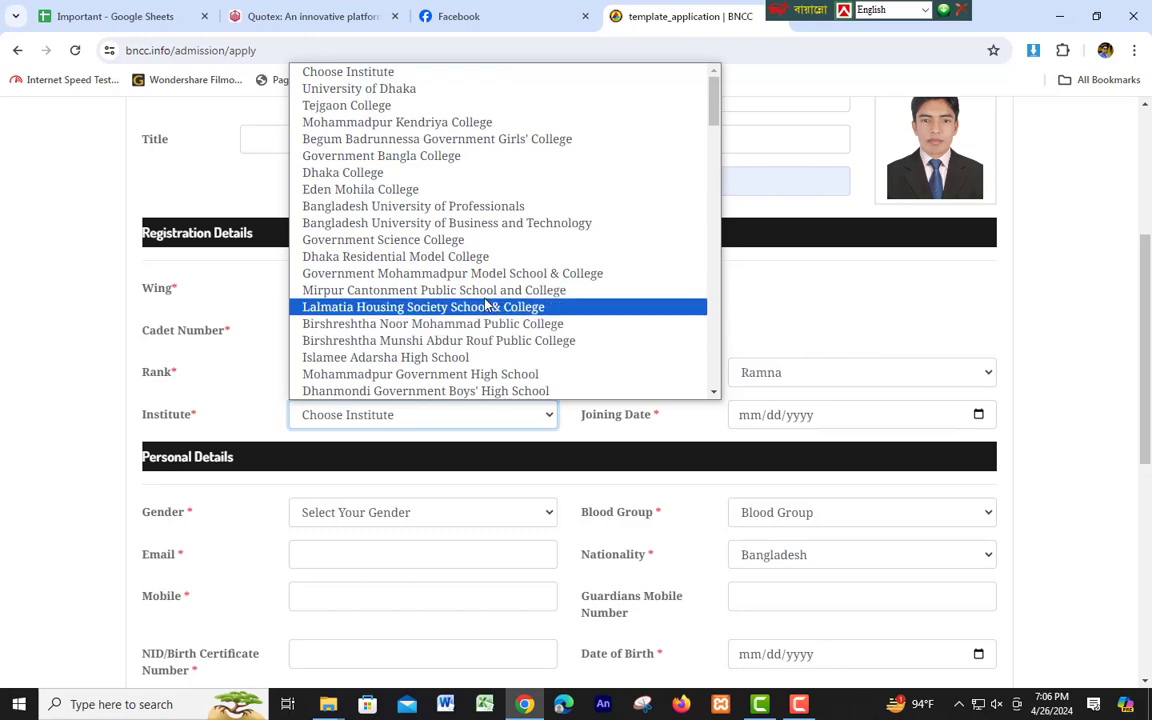
Choose University of Dhaka as the Institute.
{"action": "scroll", "coordinate": [460, 262], "scroll_direction": "down", "scroll_amount": 9}
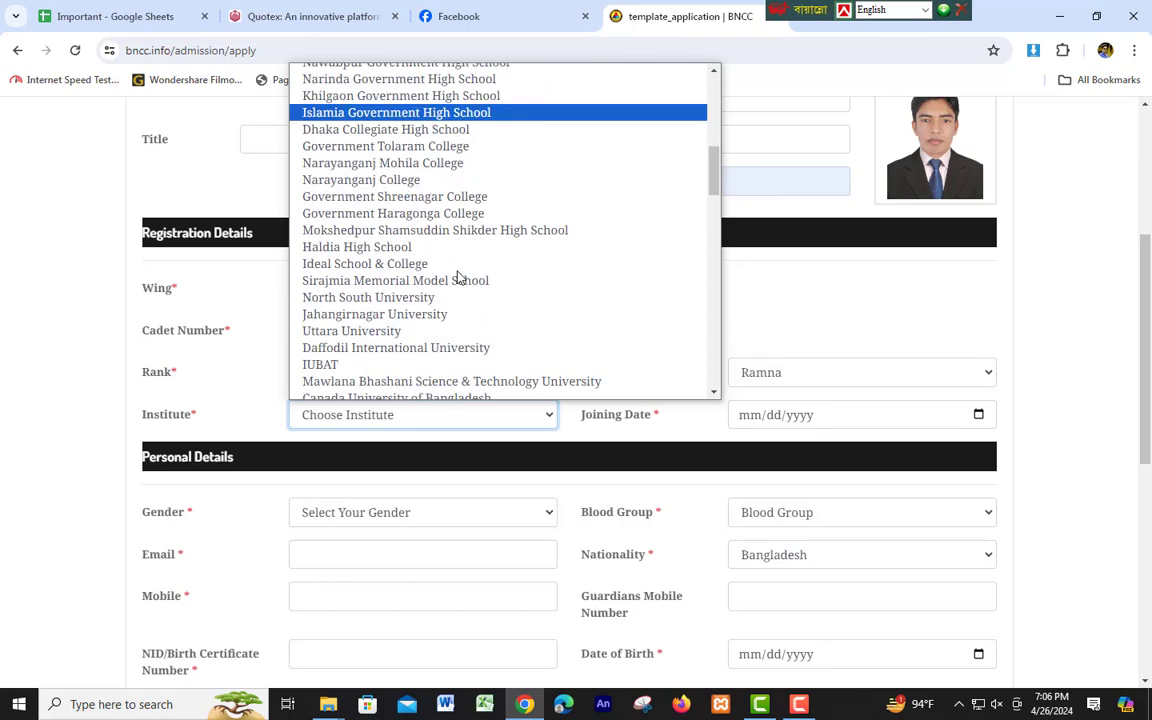
{"action": "scroll", "coordinate": [458, 275], "scroll_direction": "up", "scroll_amount": 9}
{"action": "scroll", "coordinate": [458, 275], "scroll_direction": "down", "scroll_amount": 6}
{"action": "scroll", "coordinate": [458, 277], "scroll_direction": "down", "scroll_amount": 12}
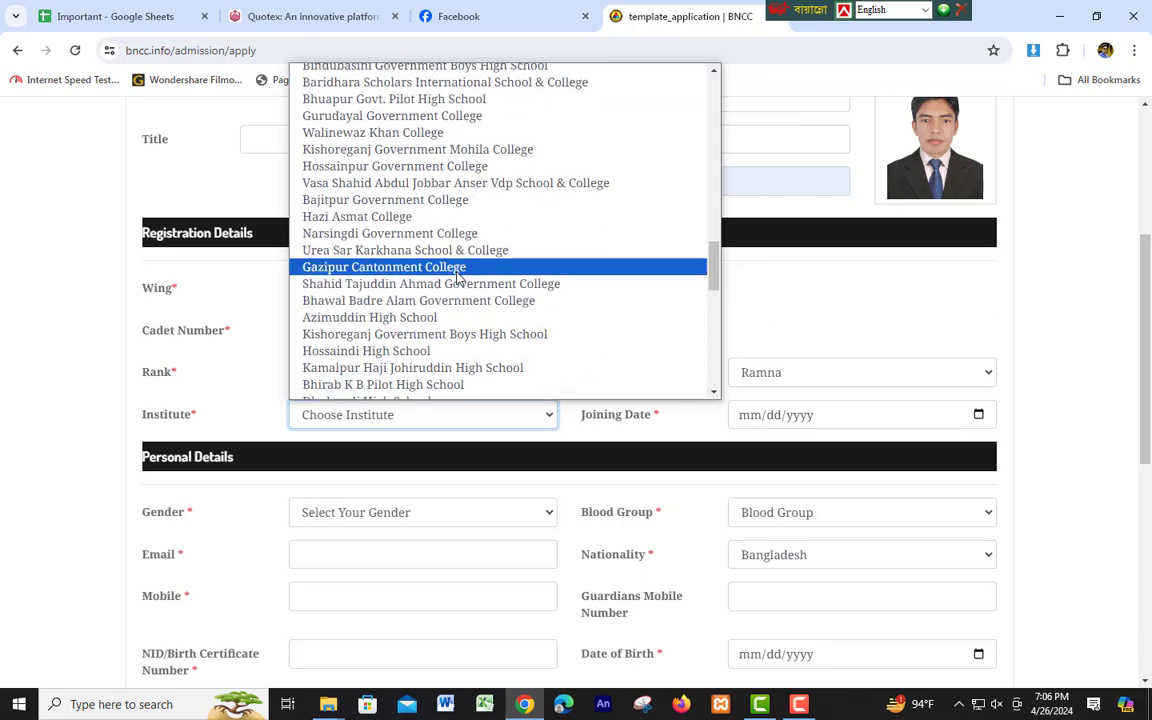
{"action": "scroll", "coordinate": [458, 278], "scroll_direction": "up", "scroll_amount": 13}
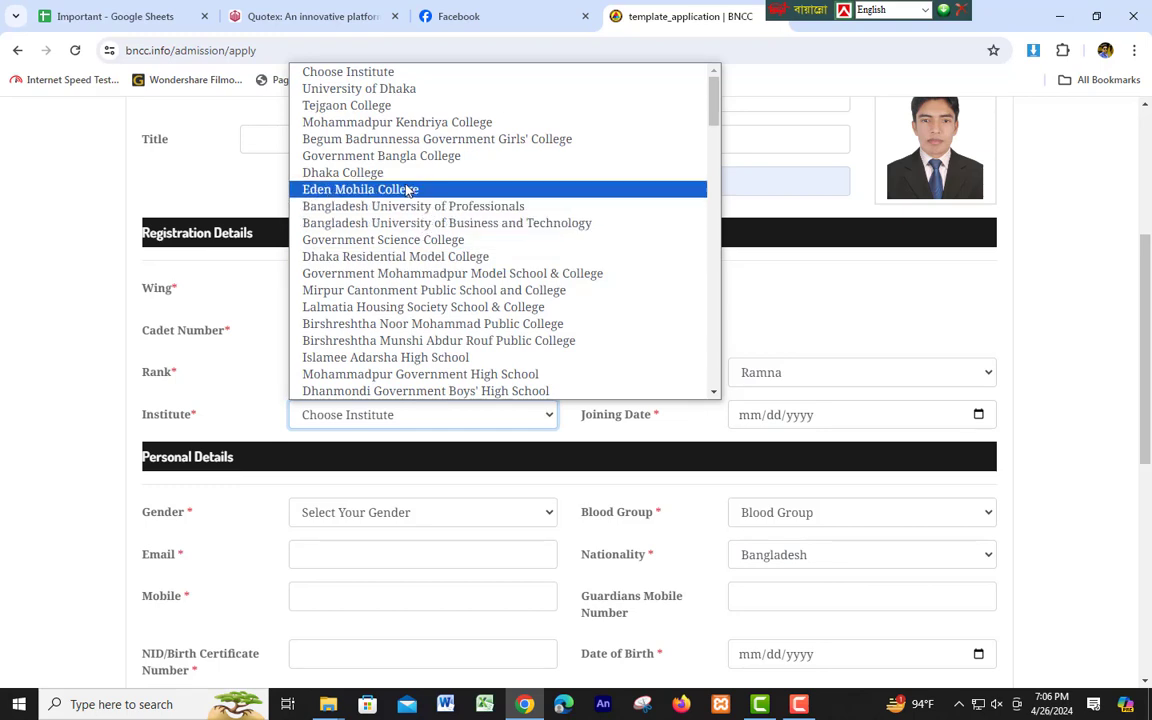
{"action": "left_click", "coordinate": [360, 89]}
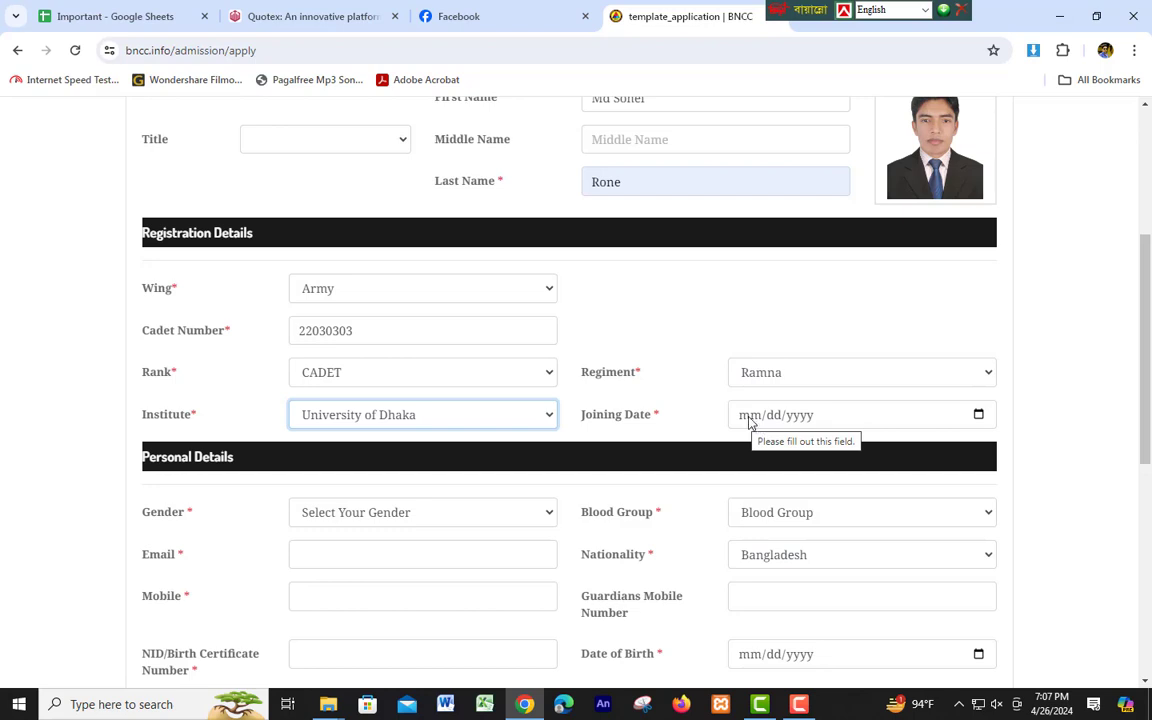
Set Joining Date to 04/04/2022, correcting the mistyped year.
{"action": "left_click", "coordinate": [751, 427]}
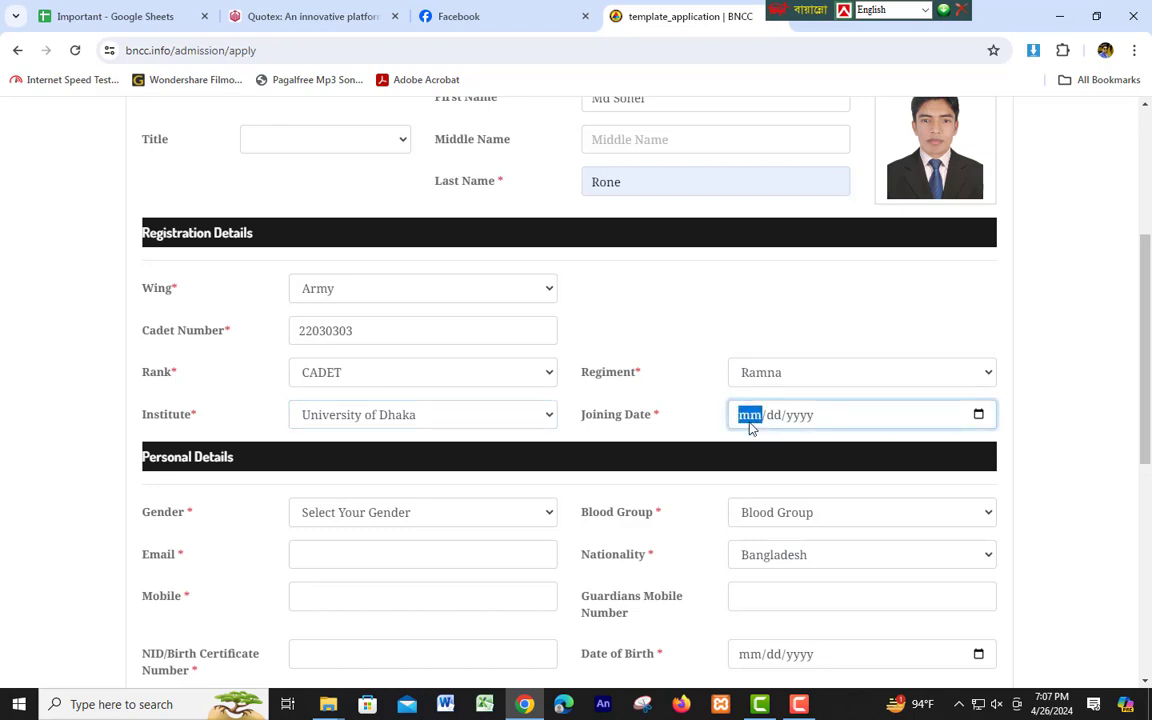
{"action": "type", "text": "04/04/2202"}
{"action": "key", "text": "BackSpace"}
{"action": "type", "text": "2022"}
{"action": "left_click", "coordinate": [830, 473]}
{"action": "scroll", "coordinate": [400, 468], "scroll_direction": "down", "scroll_amount": 2}
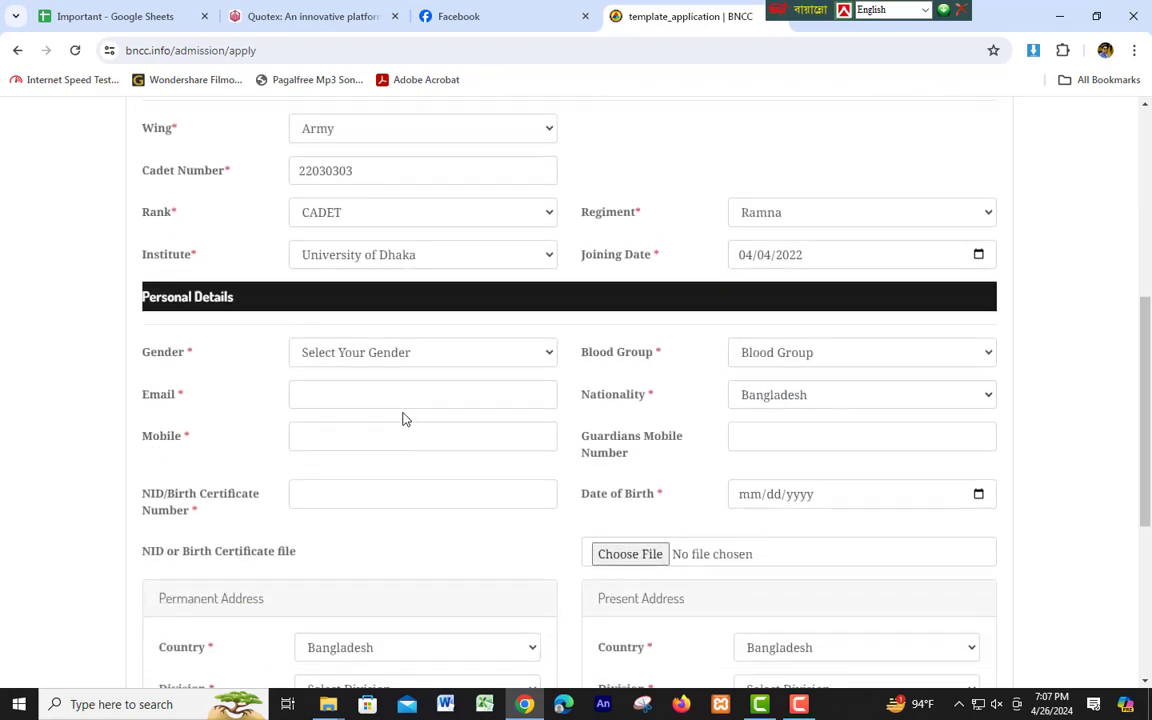
{"action": "left_click", "coordinate": [365, 352]}
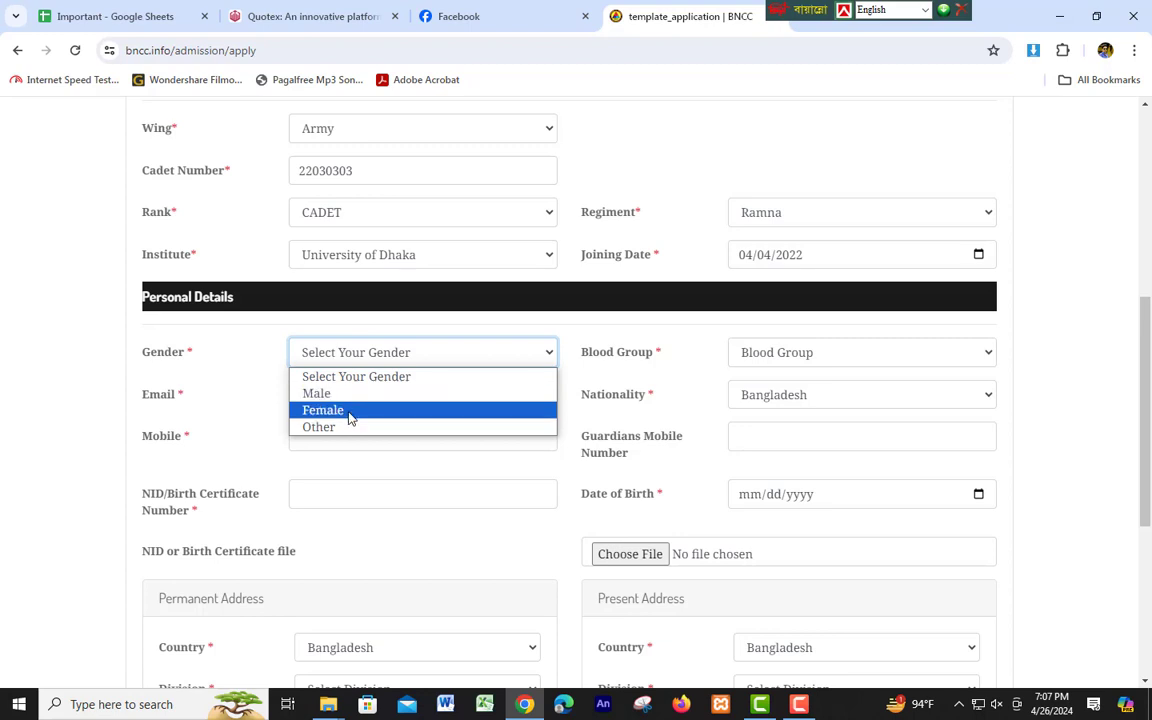
{"action": "left_click", "coordinate": [333, 395]}
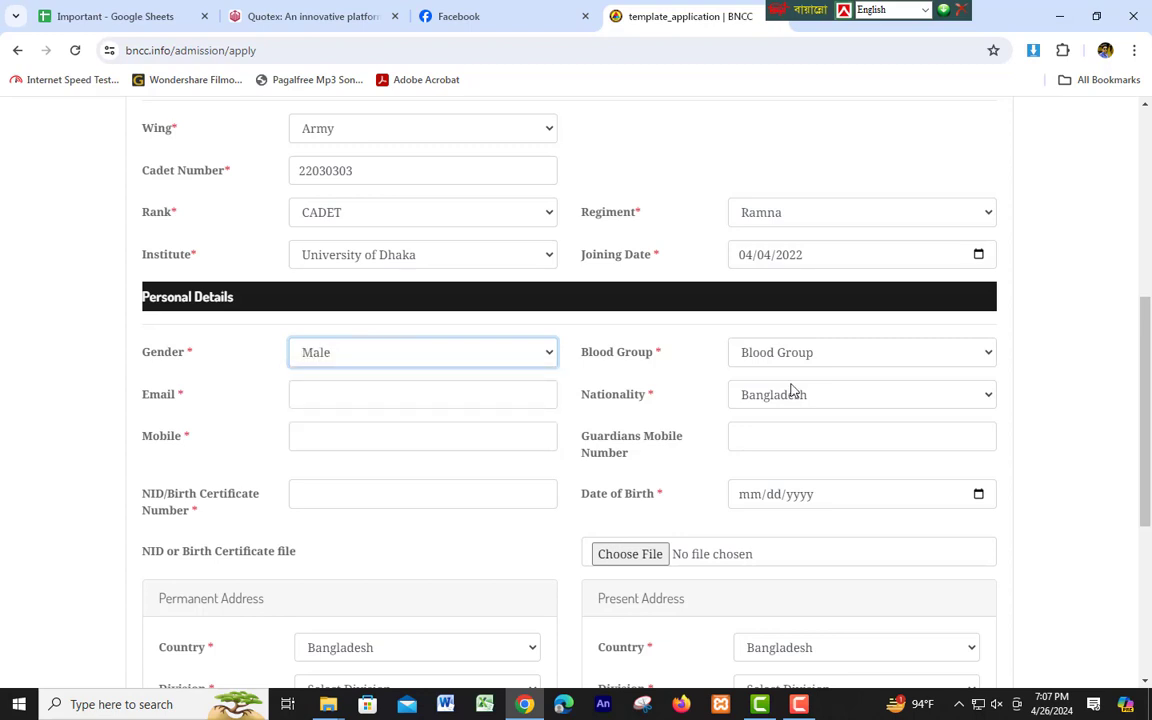
{"action": "left_click", "coordinate": [825, 358]}
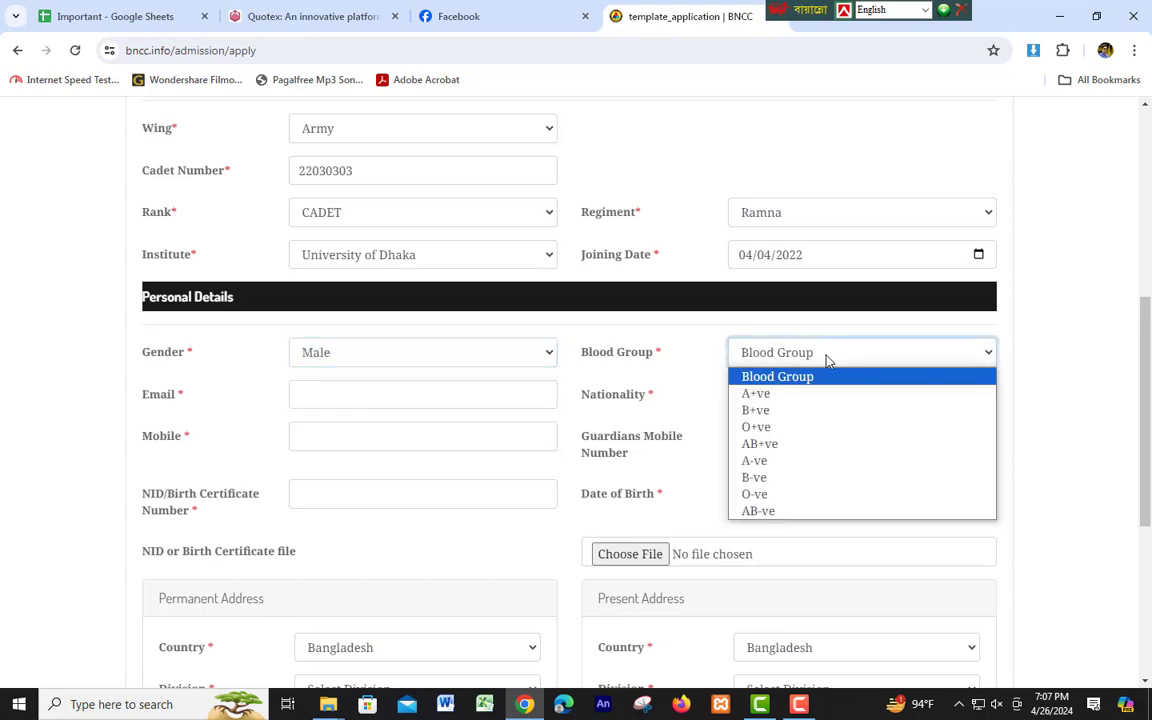
{"action": "left_click", "coordinate": [770, 428]}
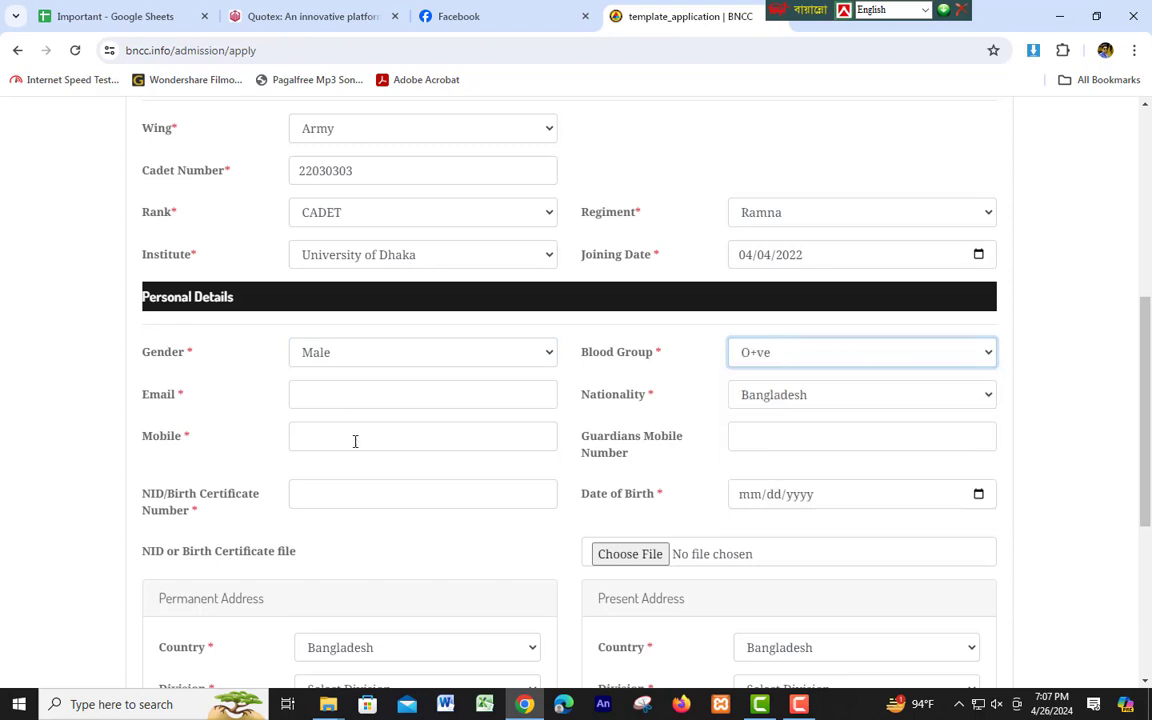
{"action": "scroll", "coordinate": [335, 360], "scroll_direction": "down", "scroll_amount": 1}
{"action": "left_click", "coordinate": [321, 312]}
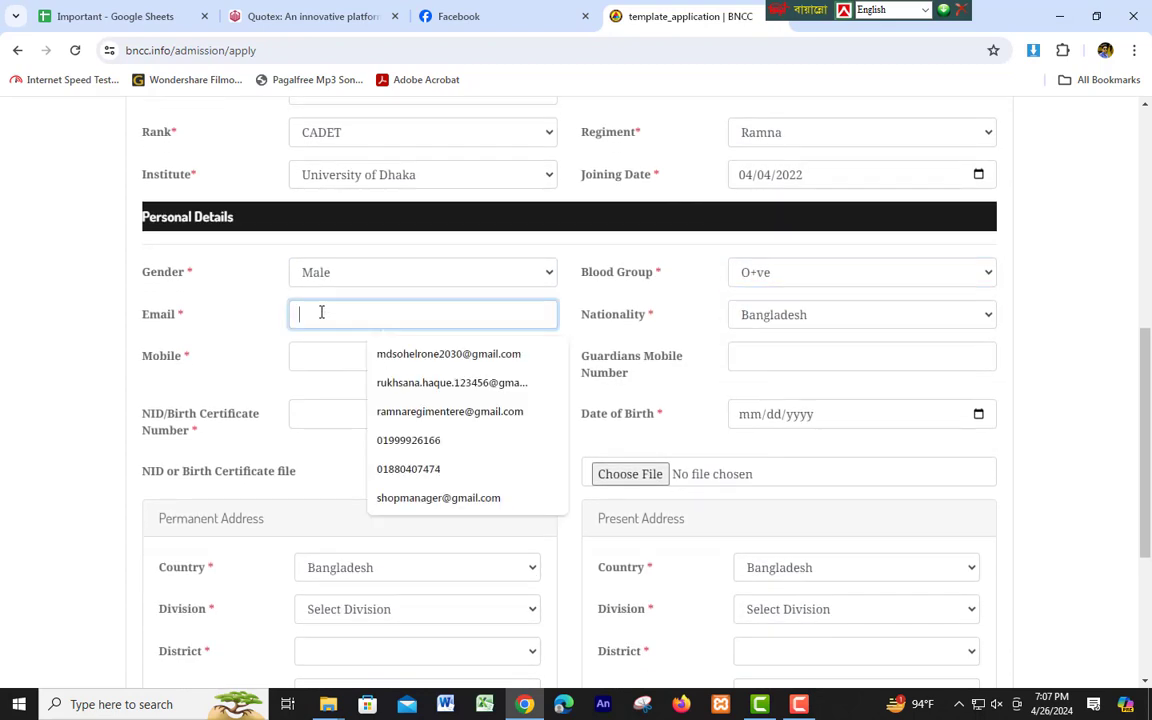
{"action": "left_click", "coordinate": [245, 337]}
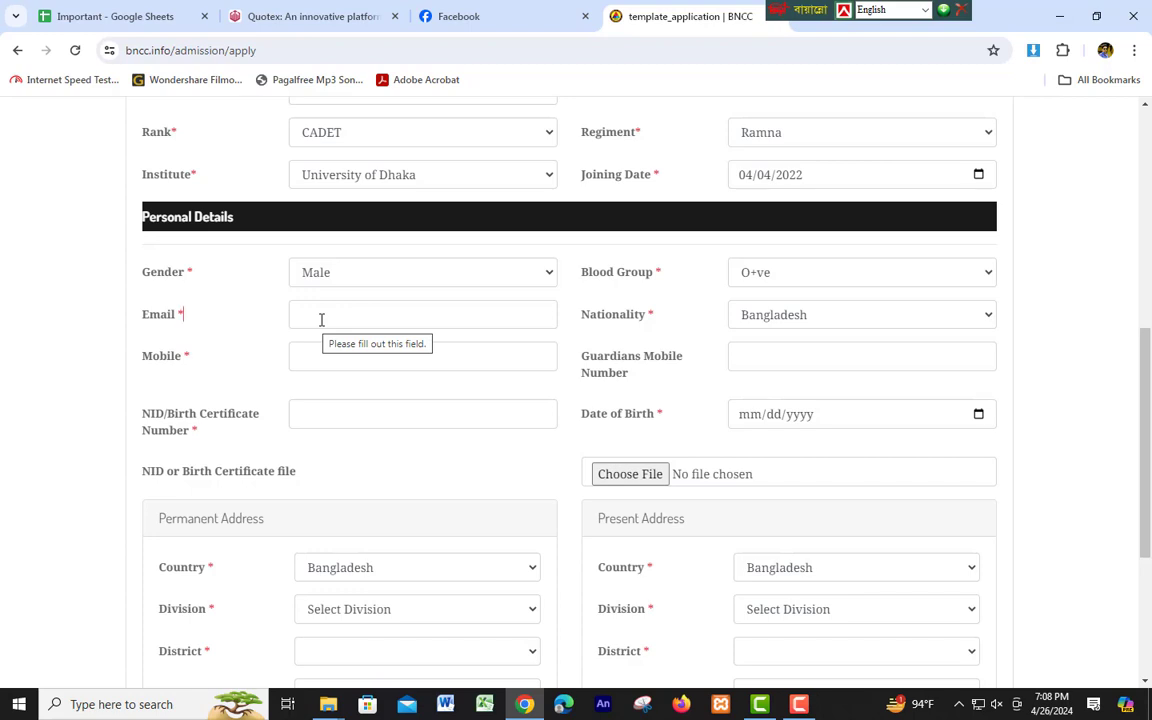
Fill Email with the first saved address and keep Nationality as Bangladesh.
{"action": "left_click", "coordinate": [321, 319]}
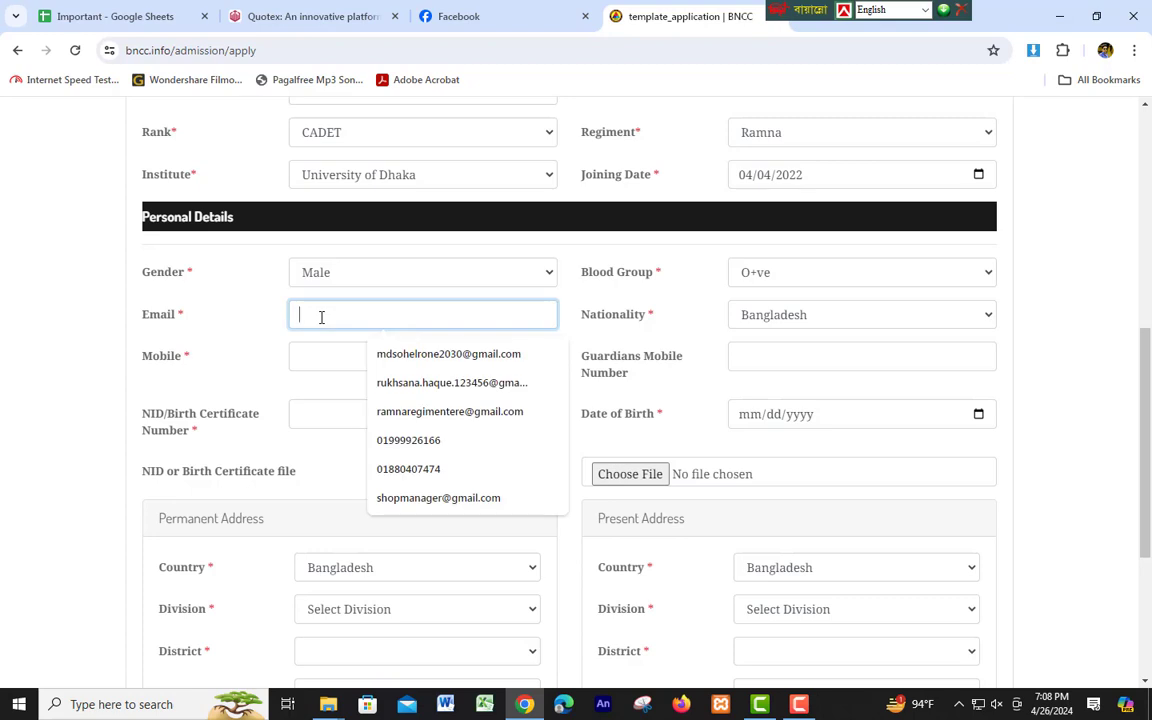
{"action": "left_click", "coordinate": [486, 358]}
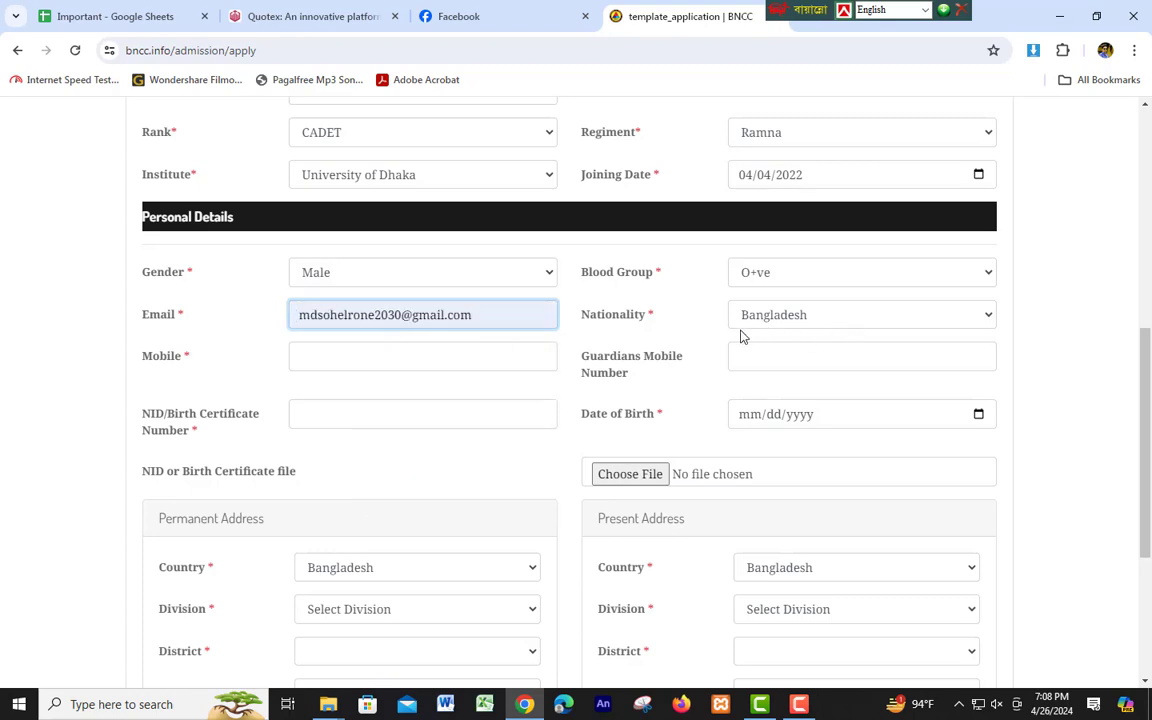
{"action": "left_click", "coordinate": [800, 326]}
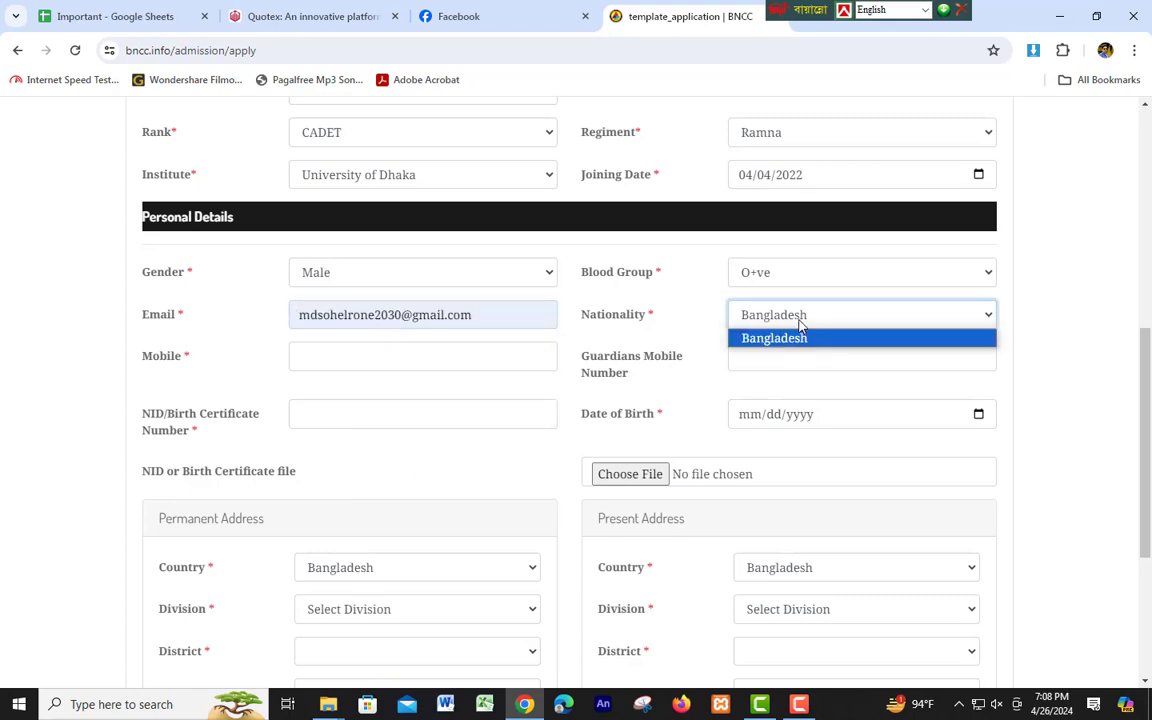
{"action": "left_click", "coordinate": [800, 322]}
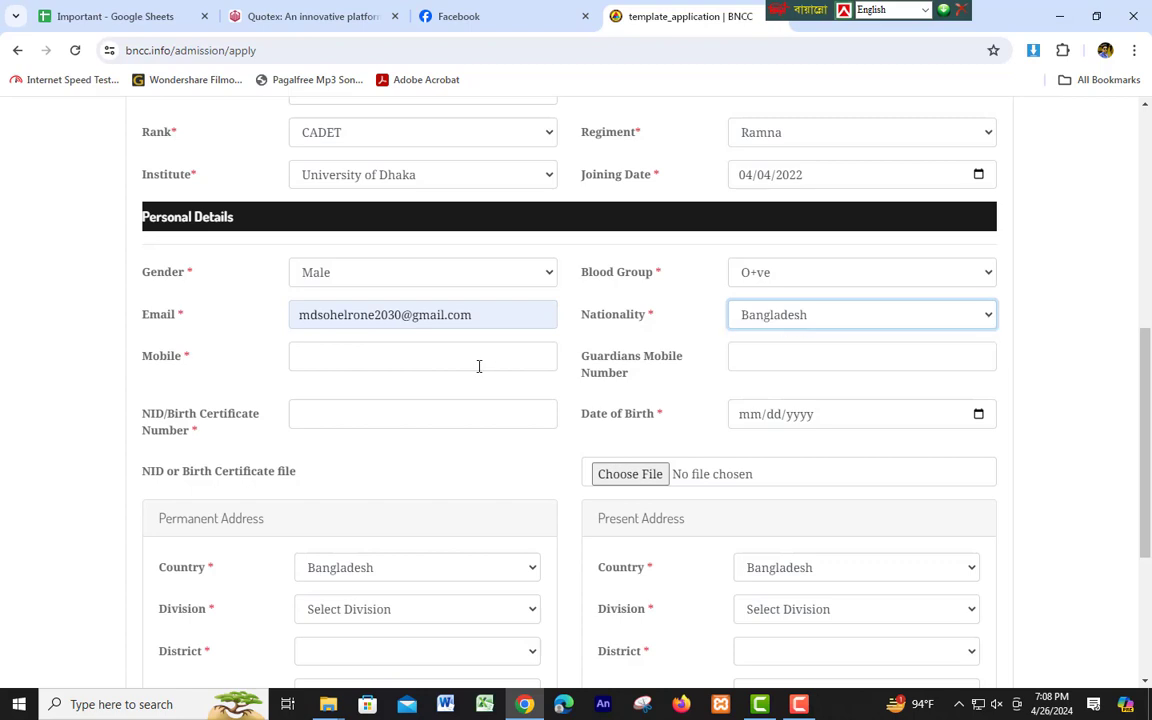
Enter the cadet's mobile number in the Mobile field.
{"action": "left_click", "coordinate": [351, 353]}
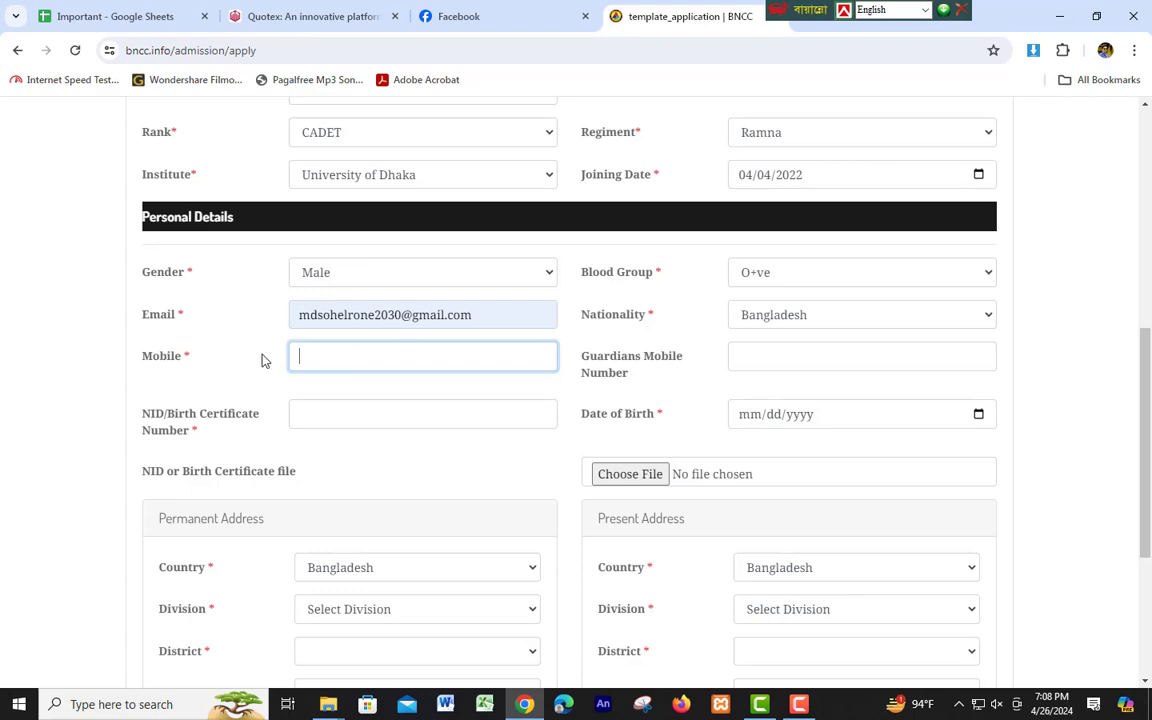
{"action": "left_click", "coordinate": [312, 357]}
{"action": "left_click", "coordinate": [774, 360]}
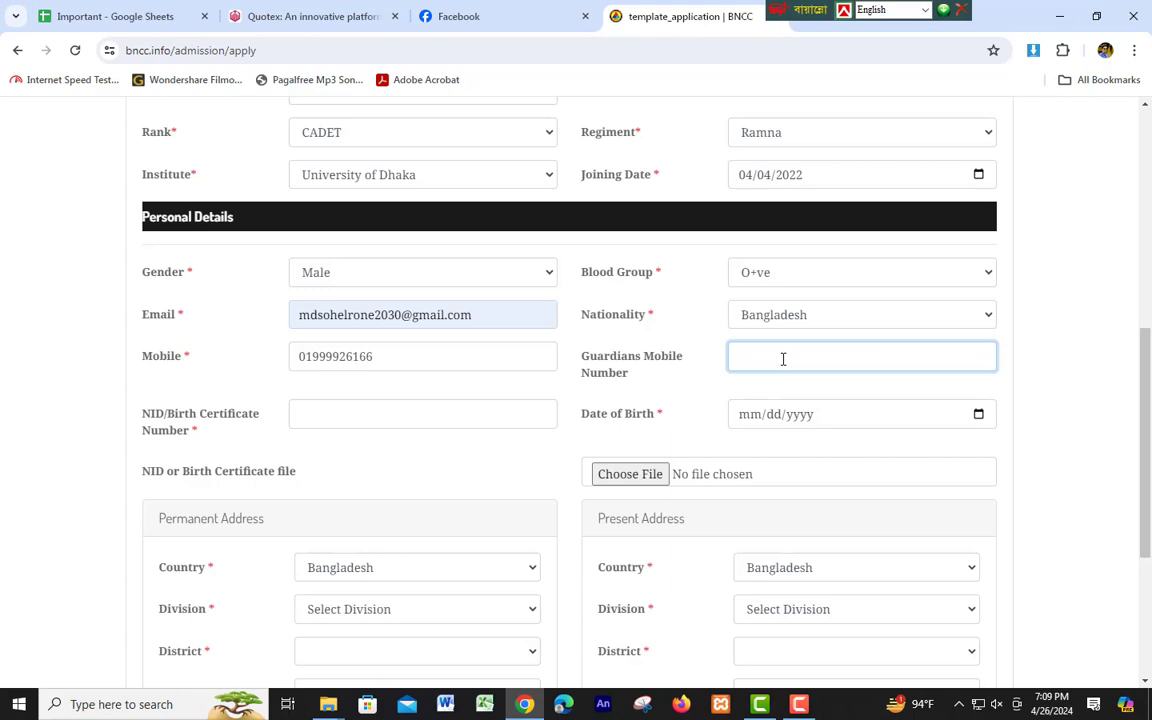
Enter the cadet's NID/birth certificate number.
{"action": "scroll", "coordinate": [378, 395], "scroll_direction": "down", "scroll_amount": 1}
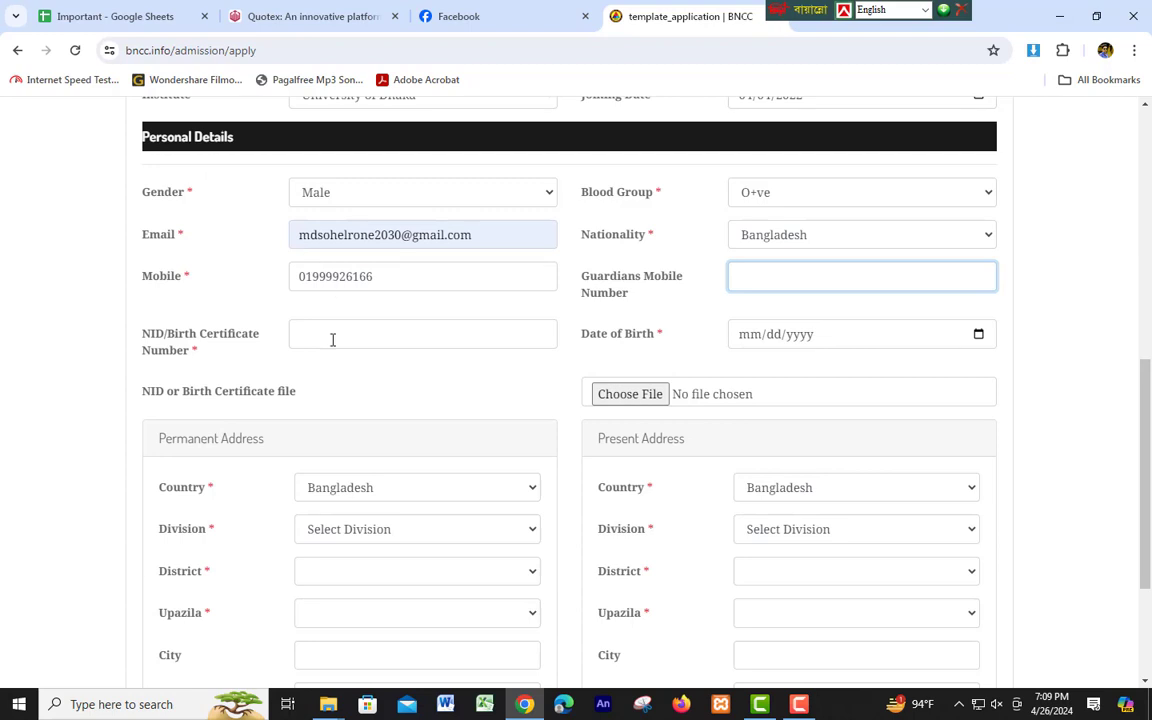
{"action": "left_click", "coordinate": [333, 339]}
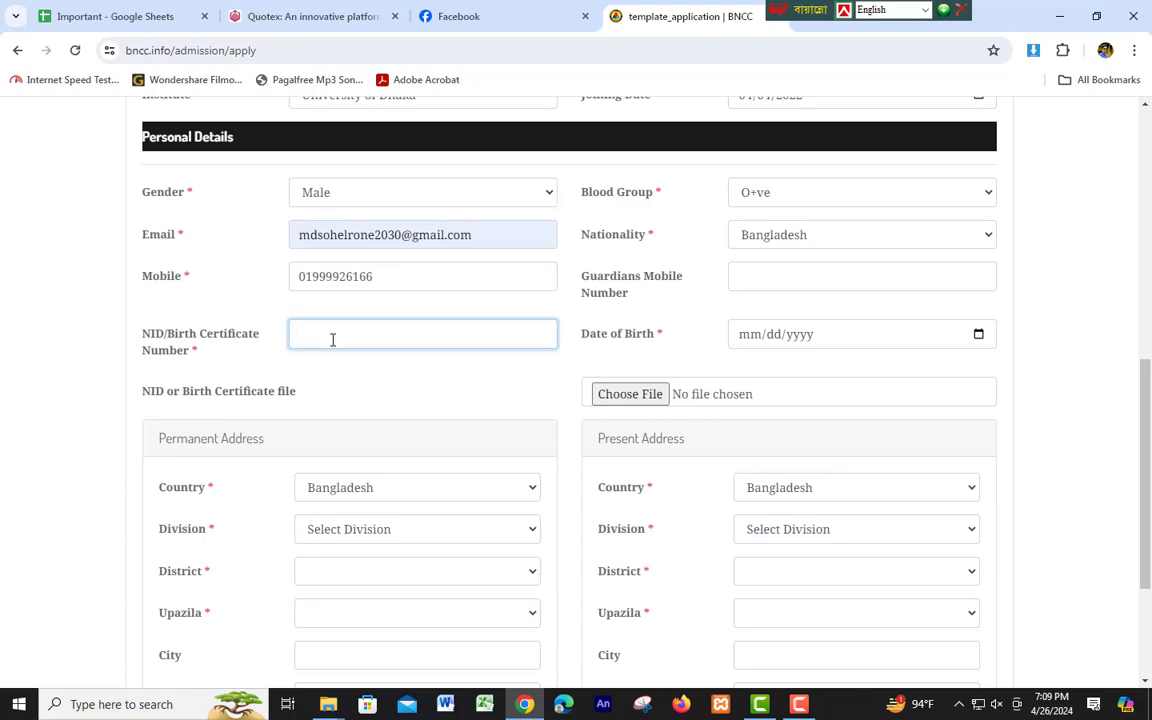
{"action": "type", "text": "151515151"}
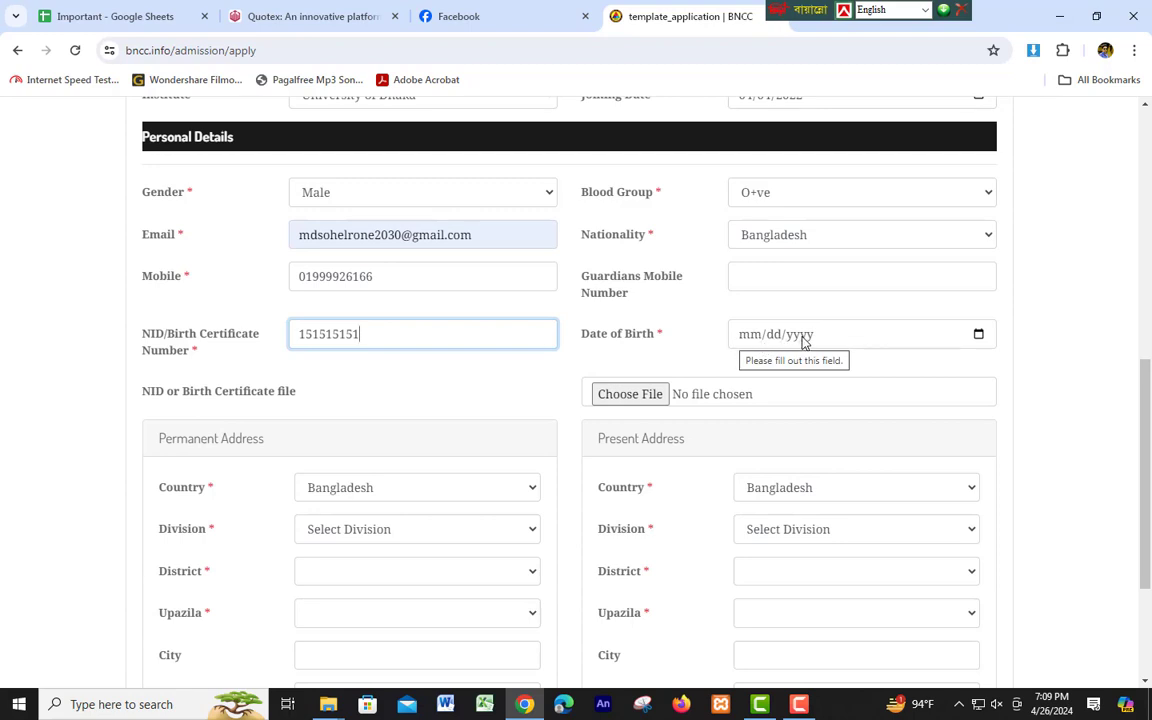
{"action": "left_click", "coordinate": [755, 337]}
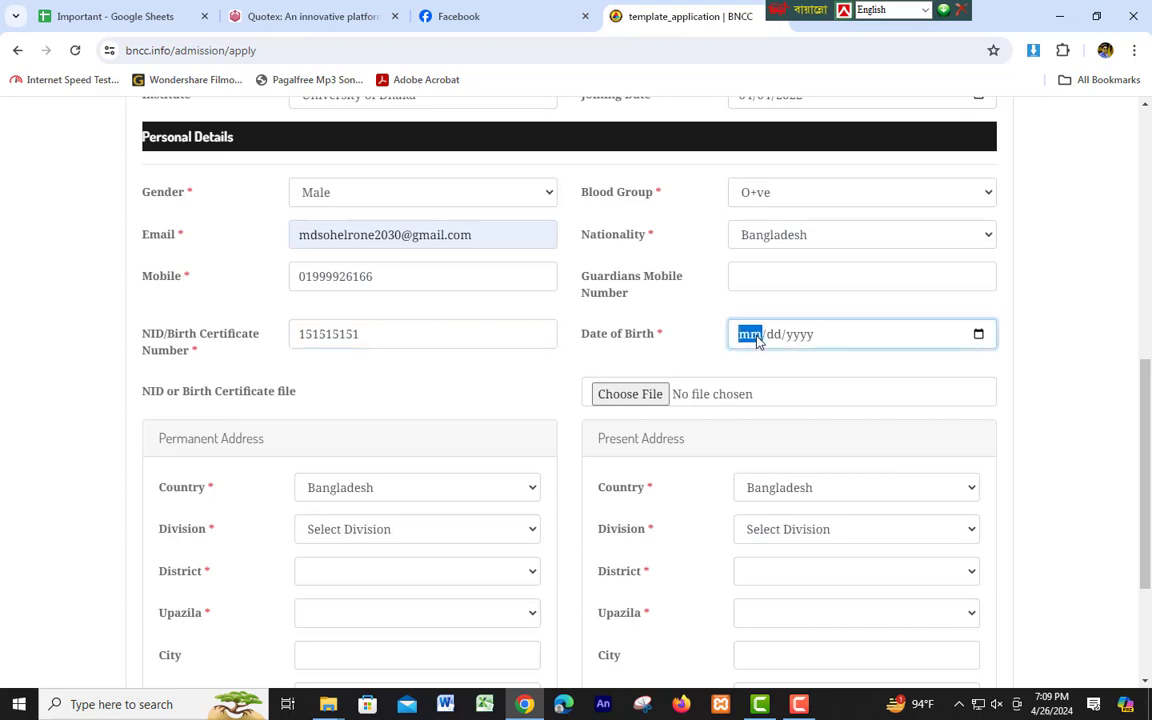
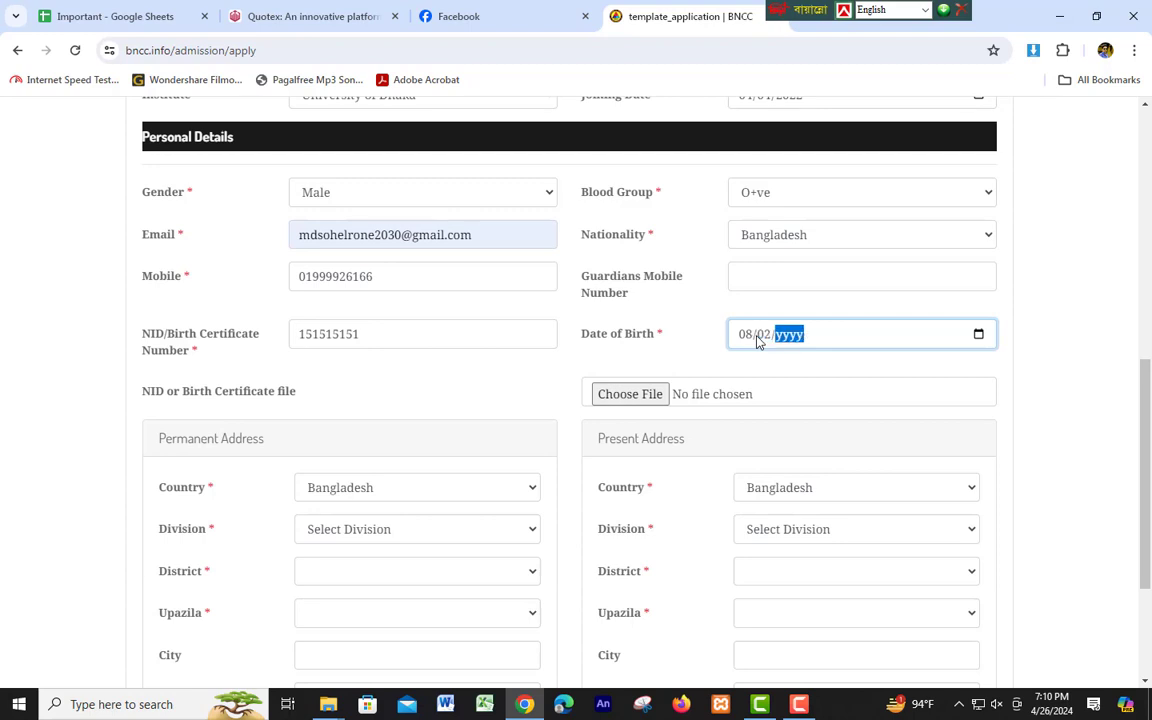
{"action": "left_click", "coordinate": [690, 372]}
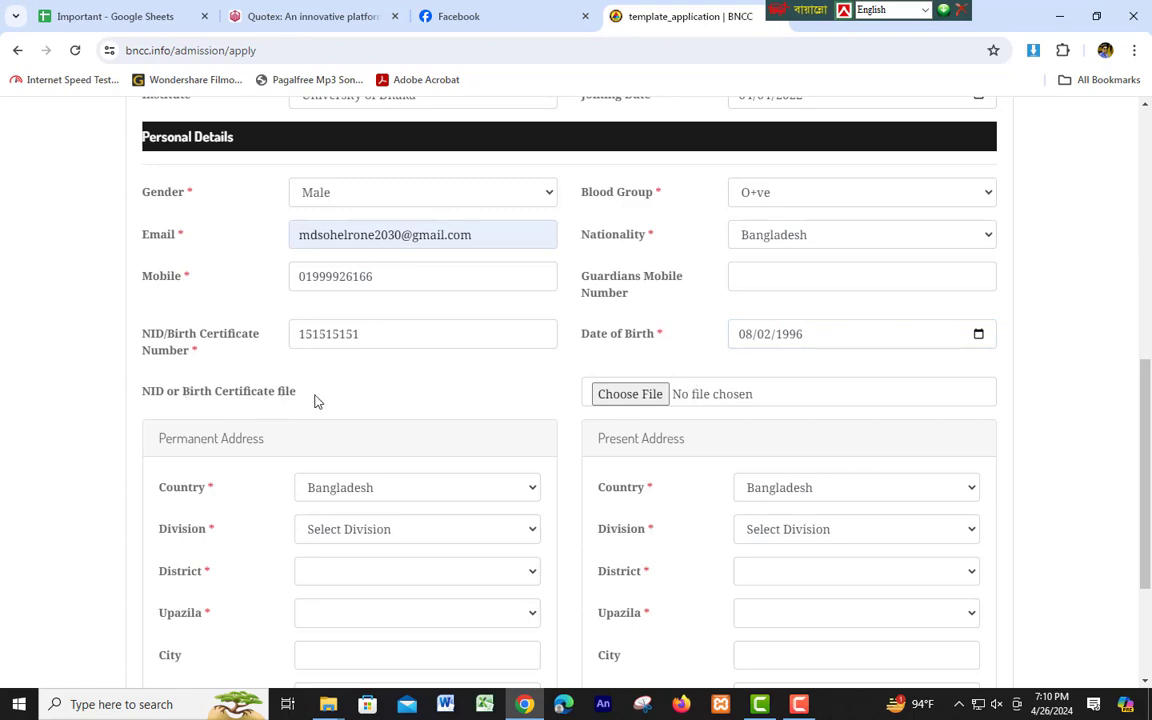
{"action": "double_click", "coordinate": [351, 334]}
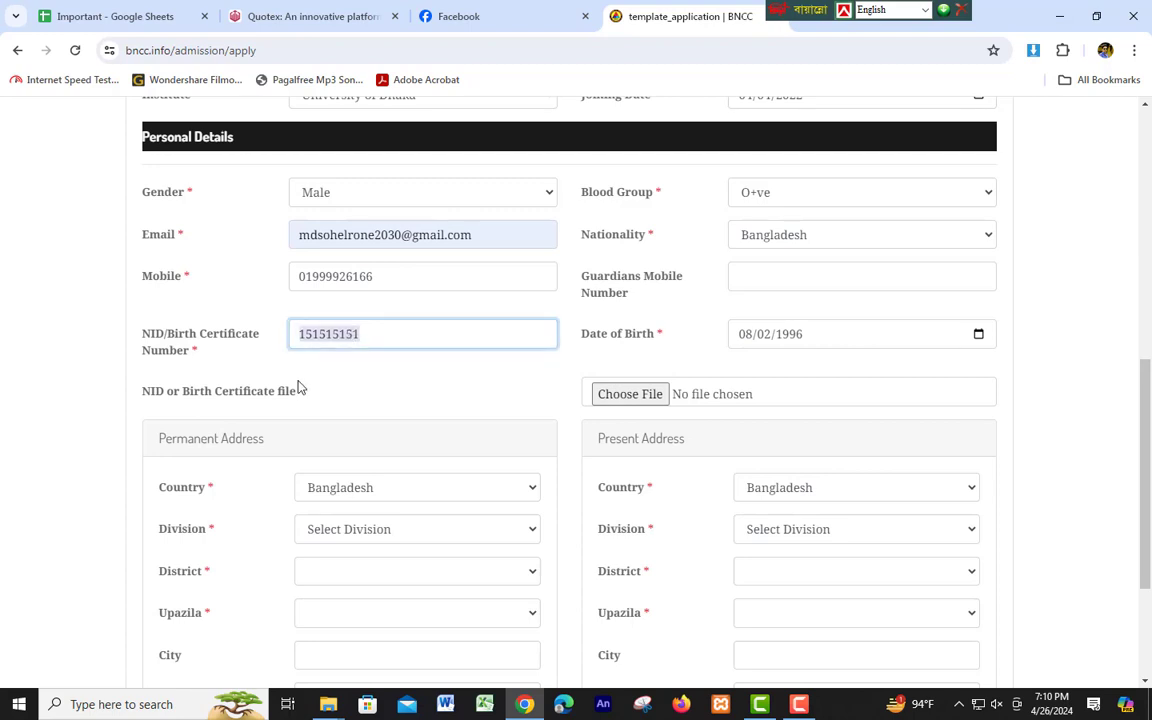
Attach NID (1).pdf from Downloads as the NID/birth certificate file.
{"action": "left_click", "coordinate": [655, 395]}
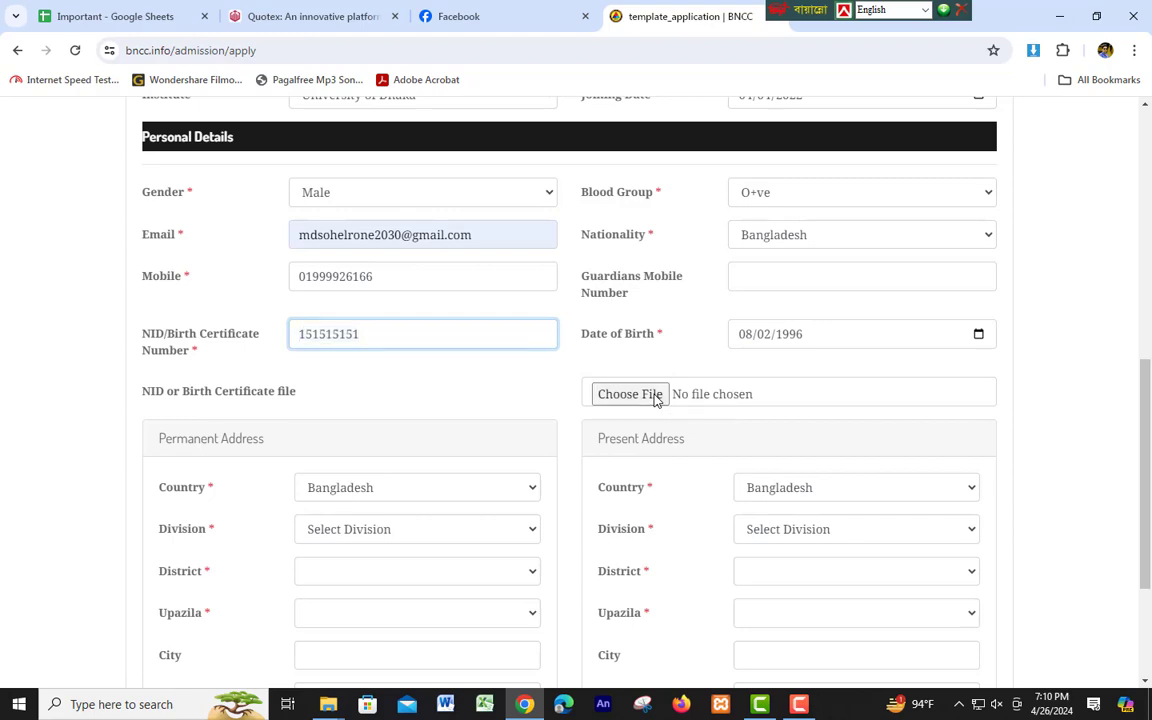
{"action": "left_click", "coordinate": [455, 150]}
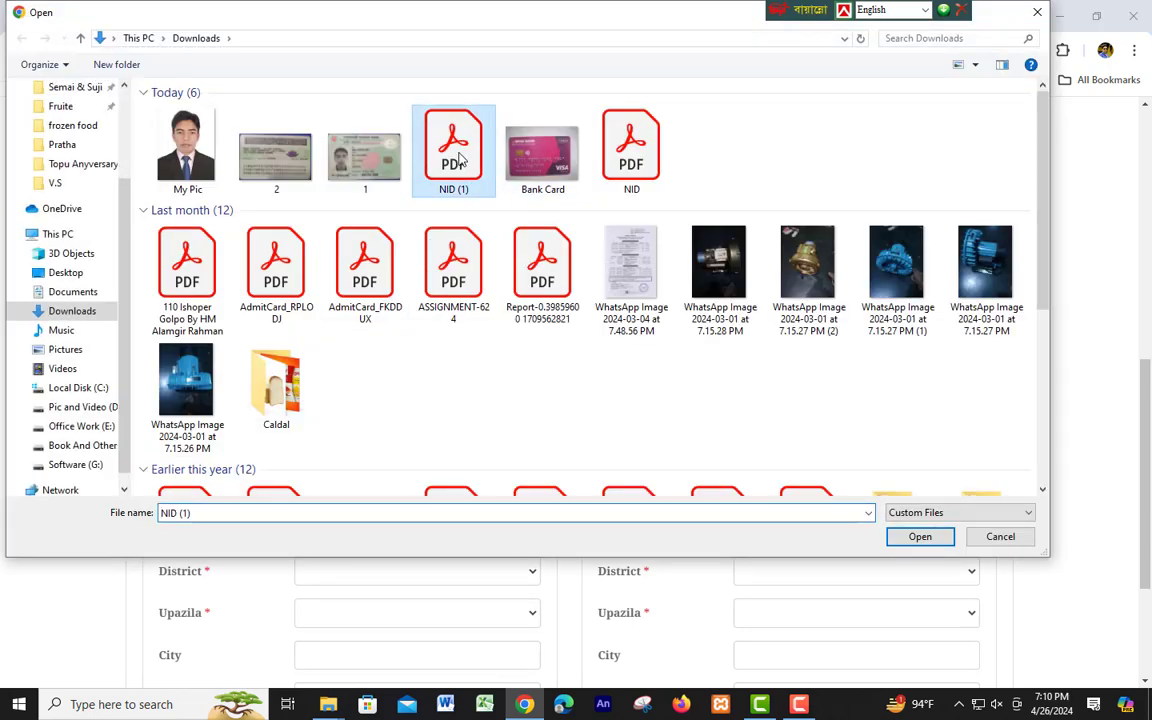
{"action": "left_click", "coordinate": [922, 538]}
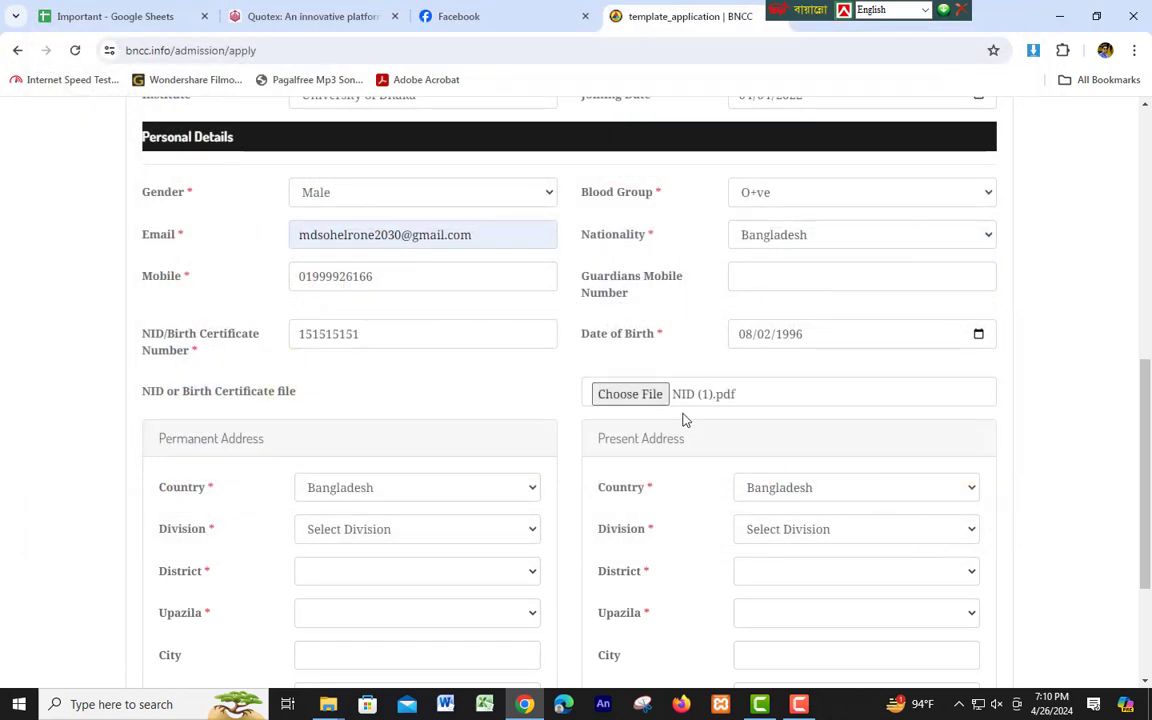
{"action": "scroll", "coordinate": [470, 500], "scroll_direction": "down", "scroll_amount": 2}
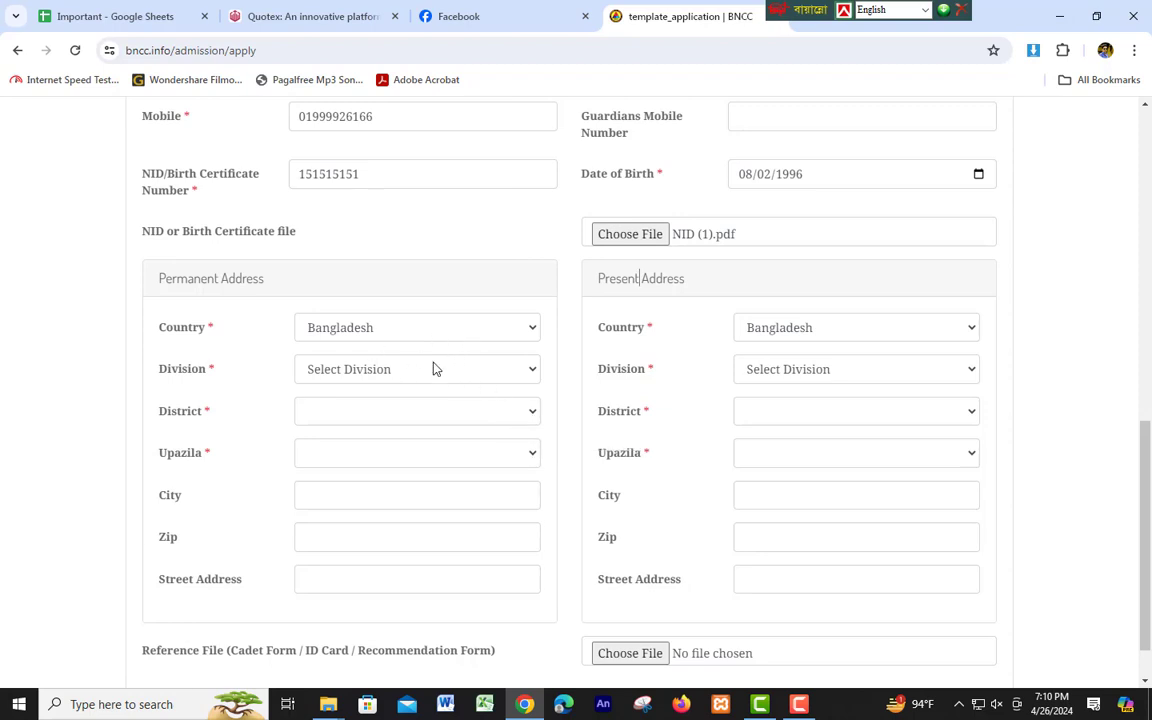
Set the permanent address to Division Dhaka, District Dhaka, Upazila MIRPUR.
{"action": "left_click", "coordinate": [420, 370]}
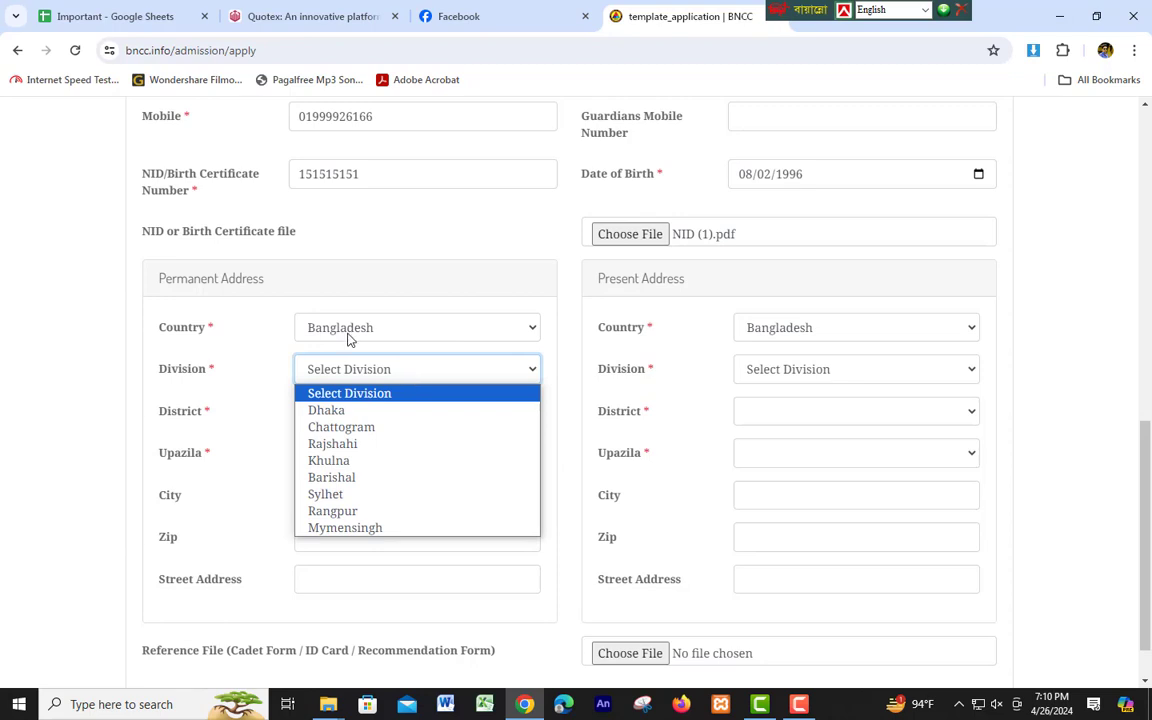
{"action": "left_click", "coordinate": [338, 413]}
{"action": "left_click", "coordinate": [347, 411]}
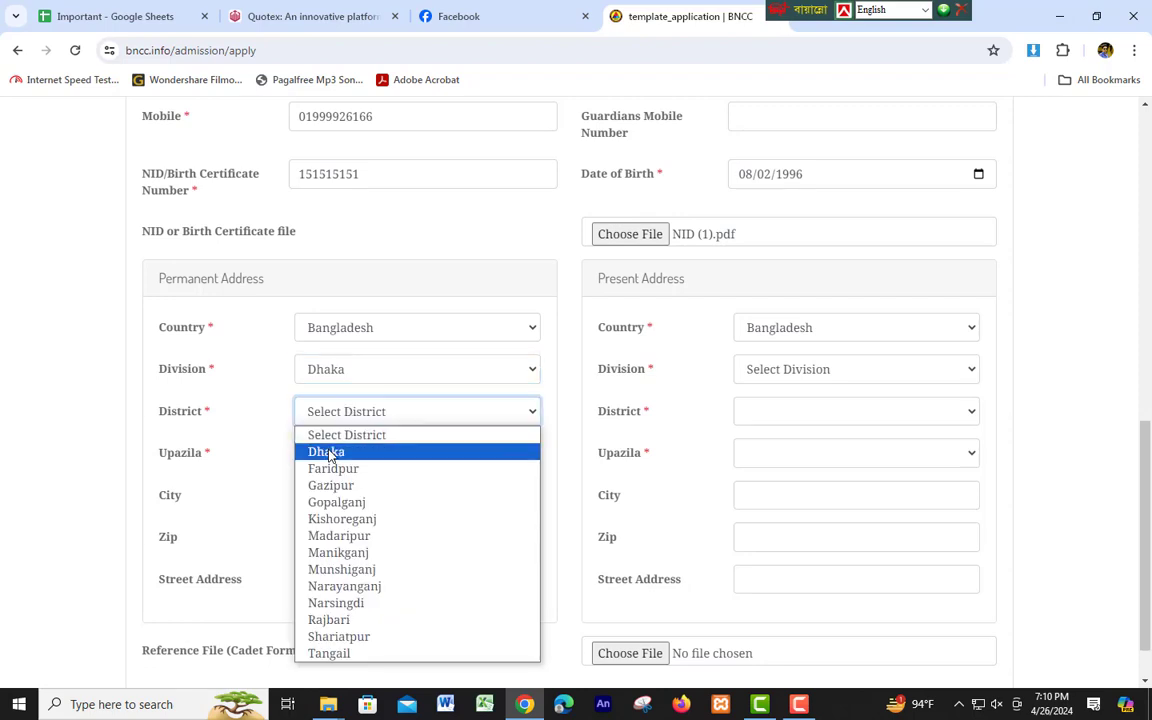
{"action": "left_click", "coordinate": [328, 452]}
{"action": "left_click", "coordinate": [362, 453]}
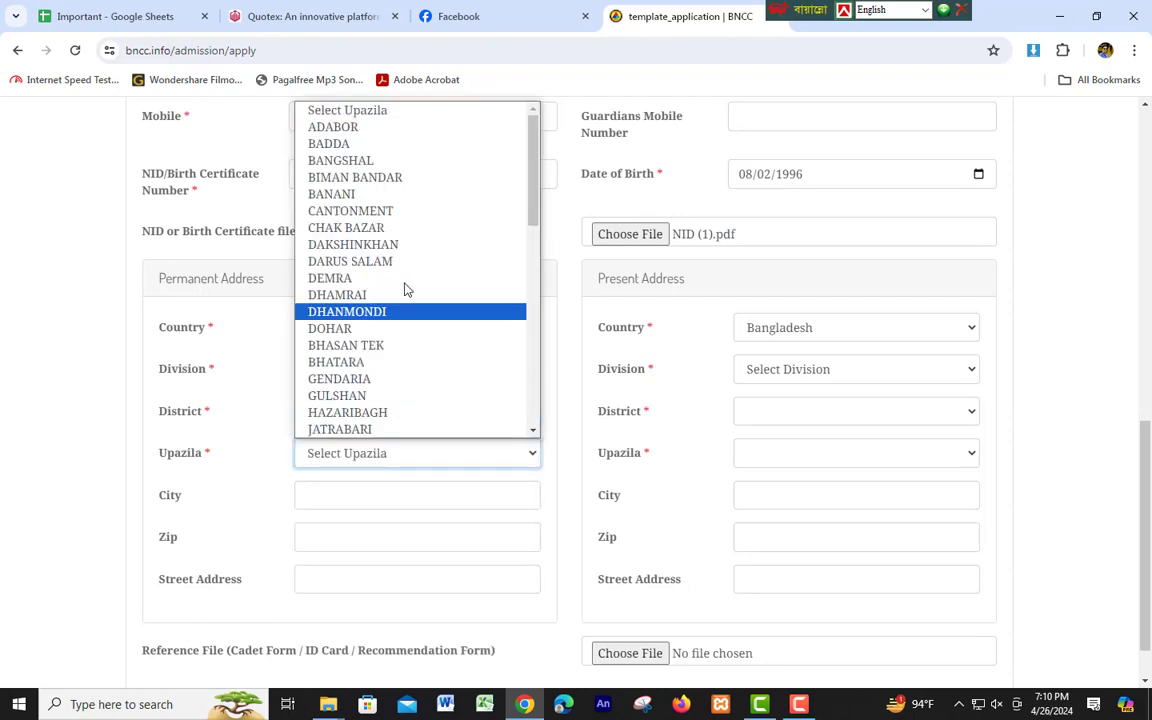
{"action": "key", "text": "m"}
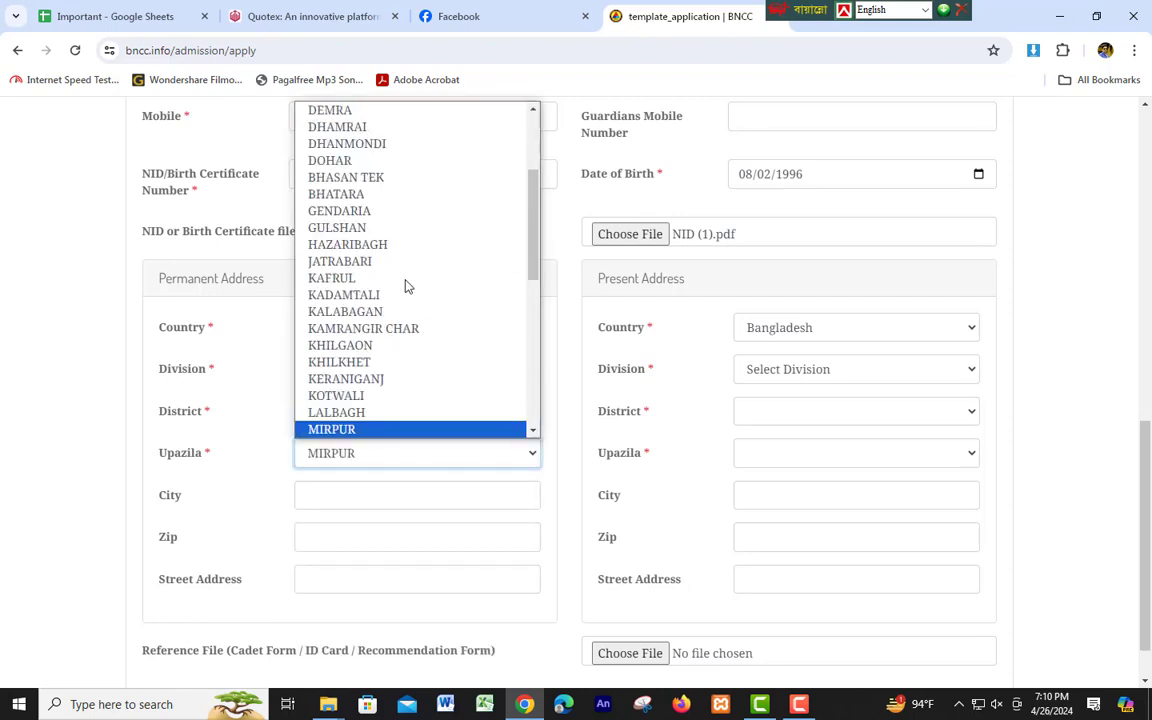
{"action": "key", "text": "Return"}
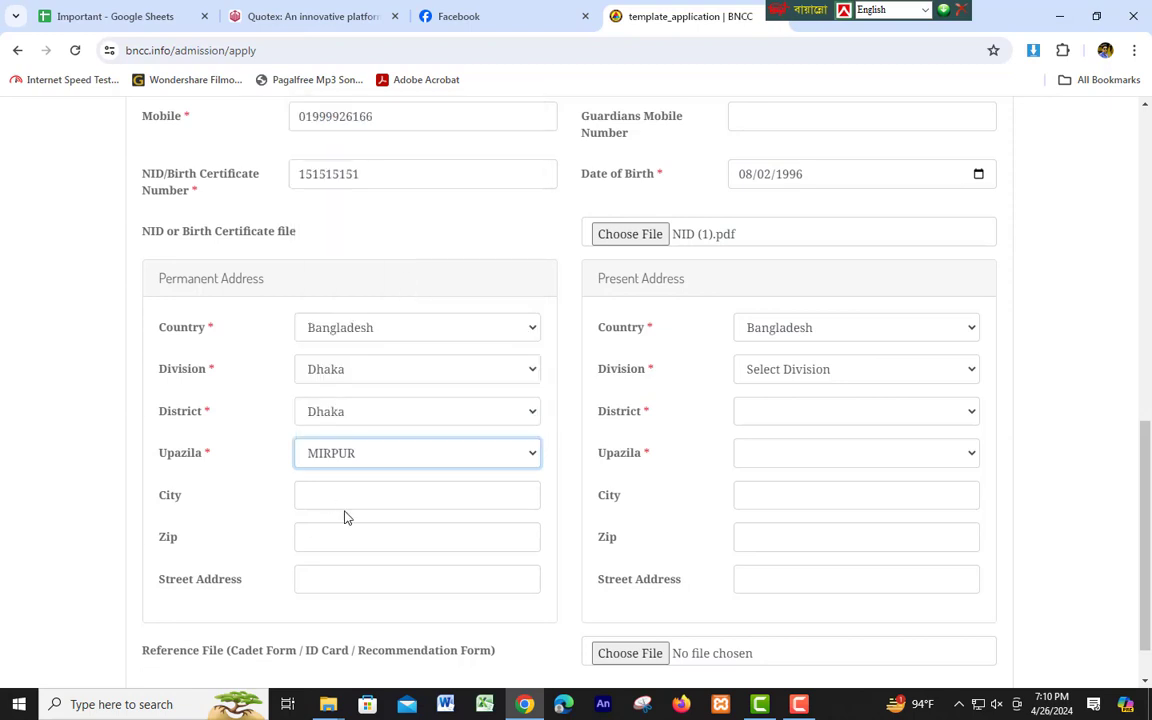
{"action": "left_click", "coordinate": [172, 500]}
{"action": "left_click", "coordinate": [171, 542]}
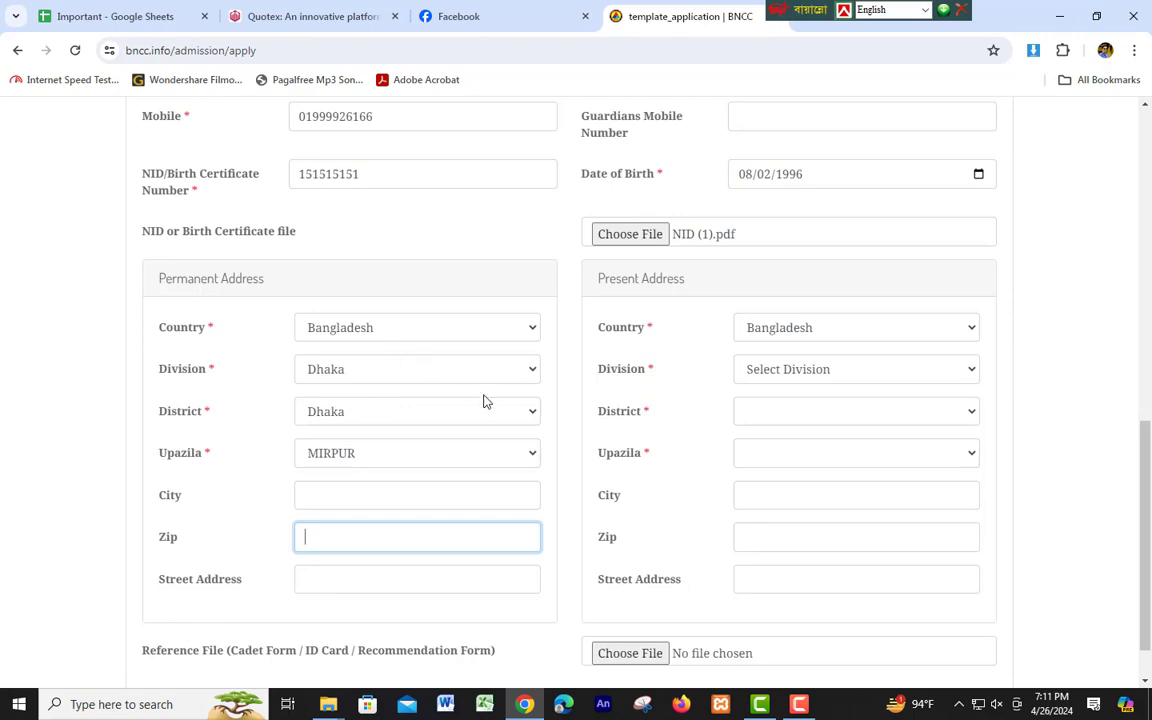
{"action": "scroll", "coordinate": [337, 493], "scroll_direction": "down", "scroll_amount": 1}
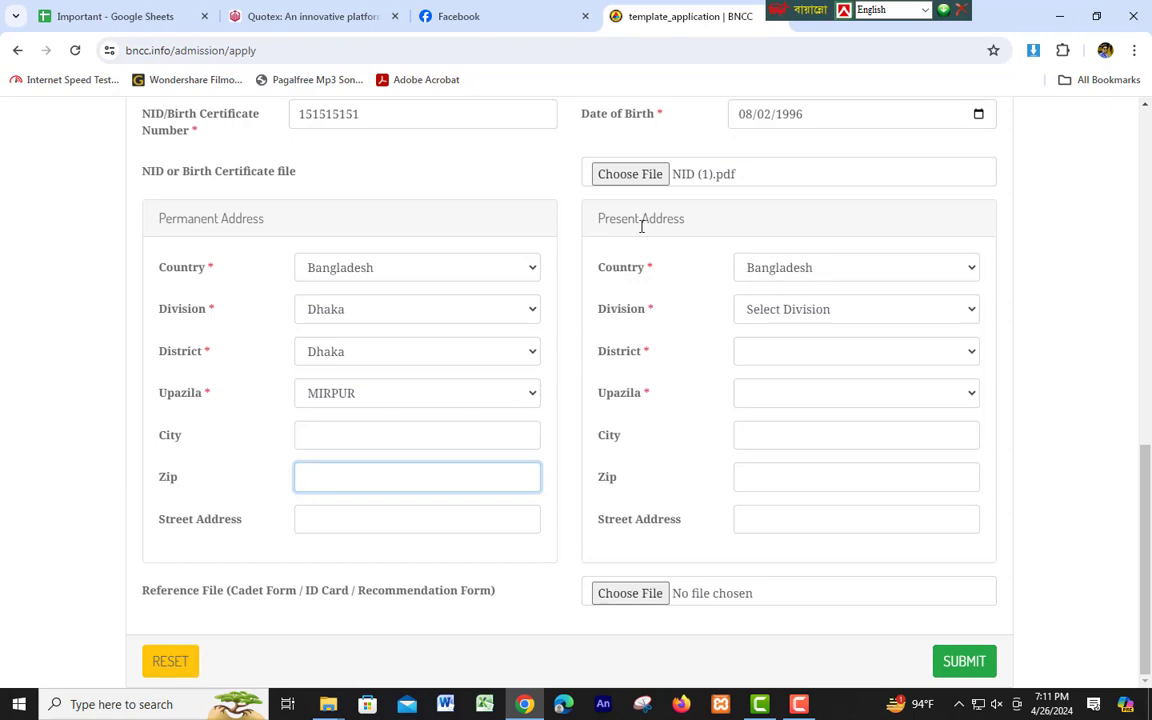
Choose Dhaka division, Dhaka district and MIRPUR upazila for the present address.
{"action": "left_click", "coordinate": [805, 312]}
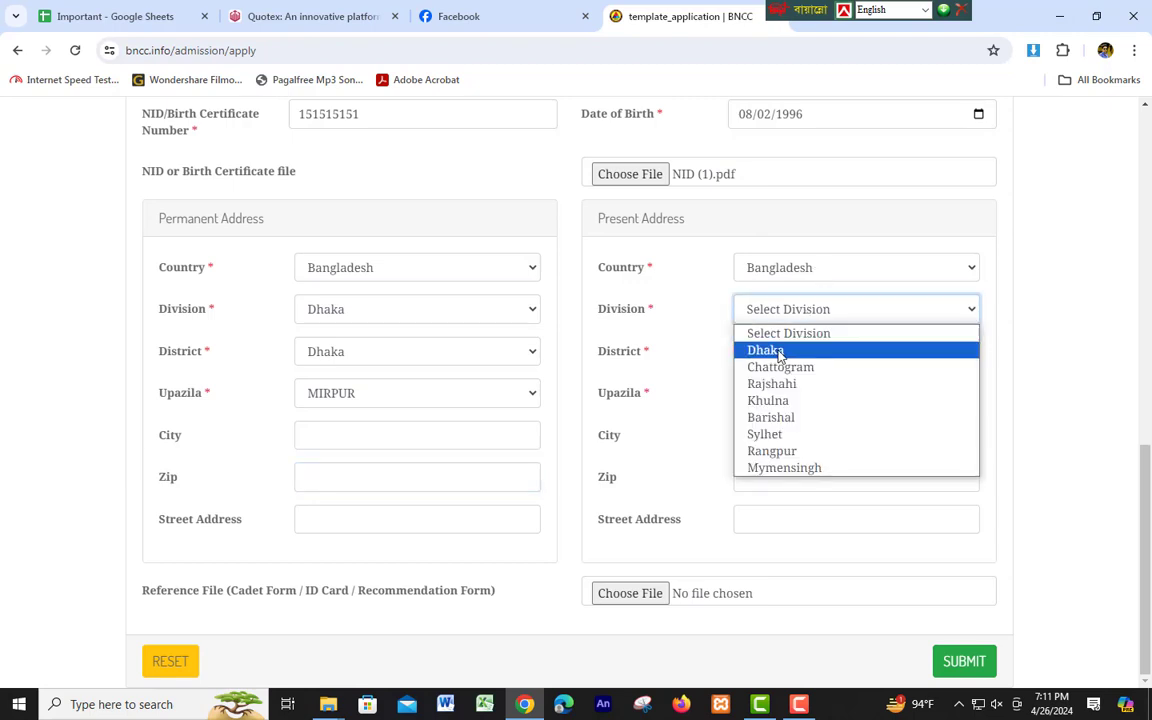
{"action": "left_click", "coordinate": [776, 350]}
{"action": "left_click", "coordinate": [790, 355]}
{"action": "left_click", "coordinate": [770, 391]}
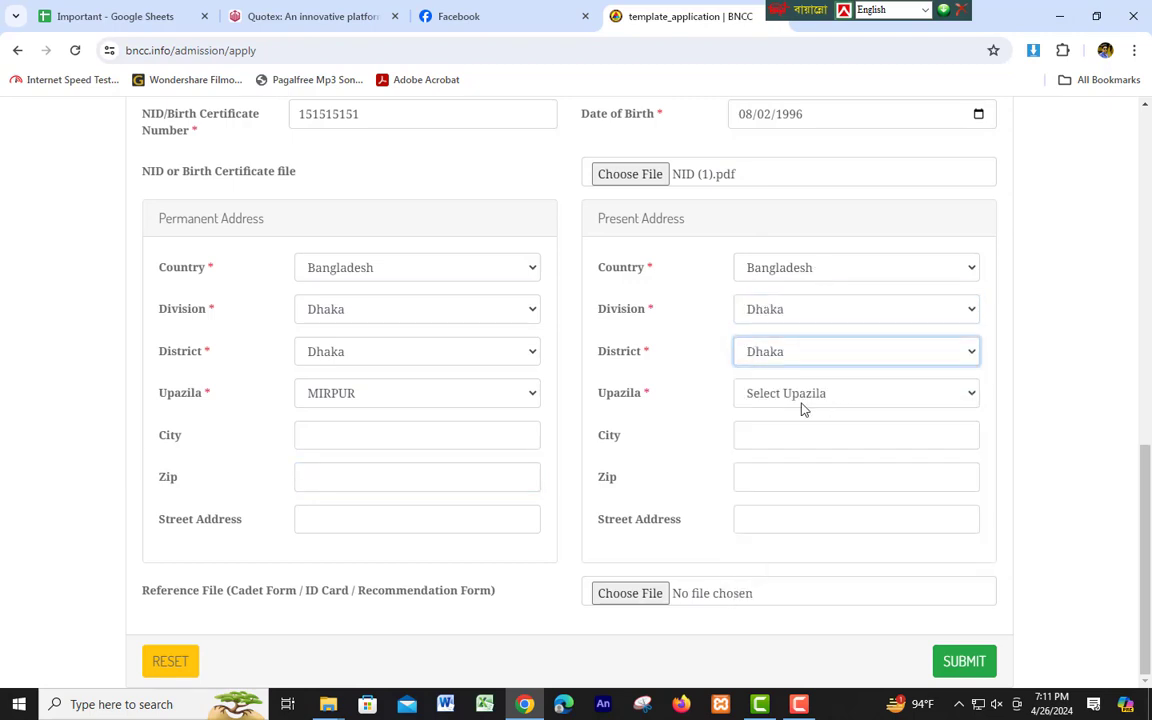
{"action": "left_click", "coordinate": [790, 402]}
{"action": "key", "text": "m"}
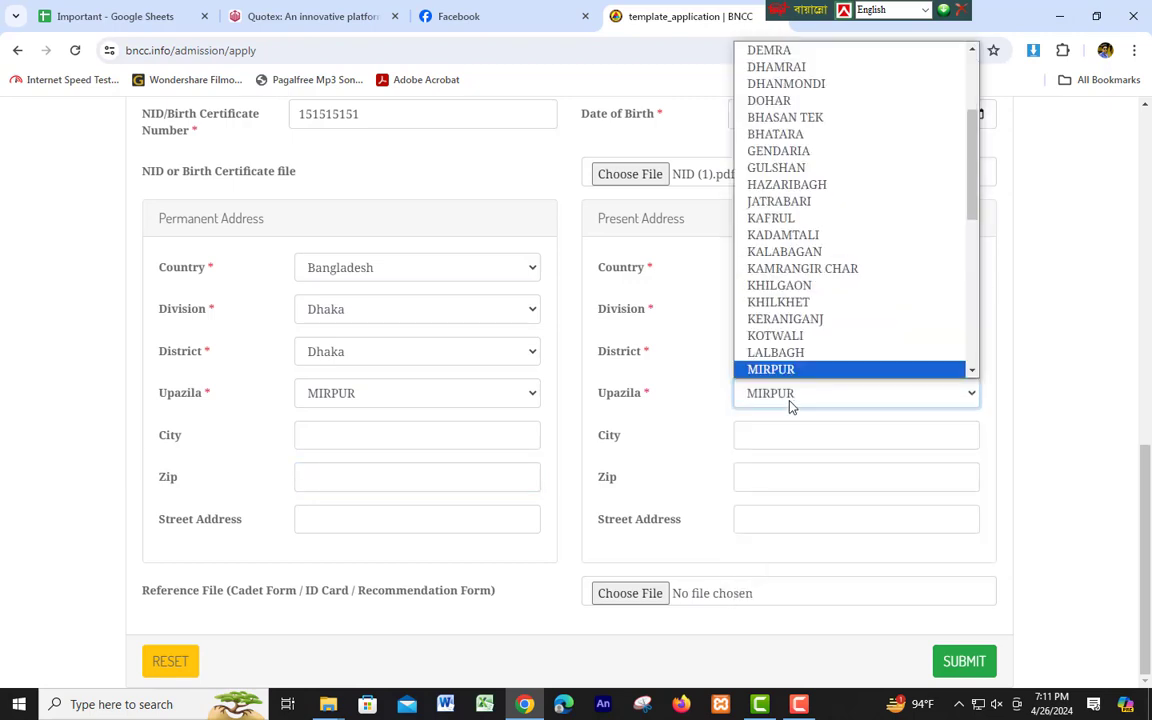
{"action": "key", "text": "Return"}
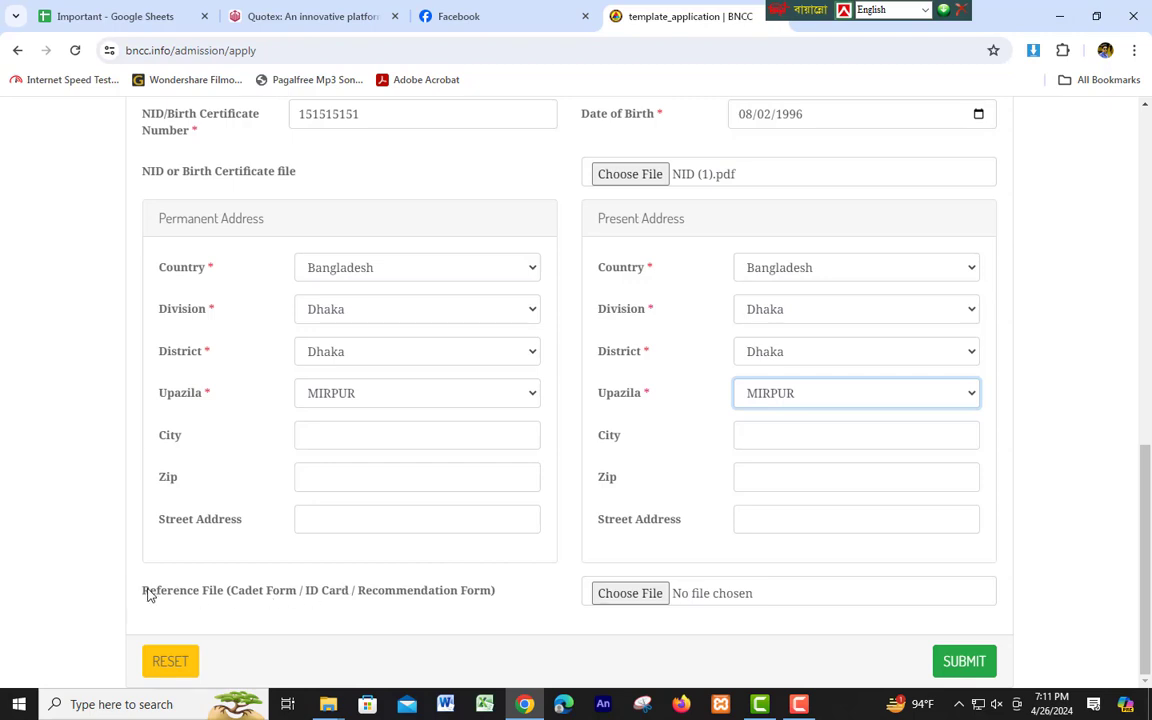
{"action": "left_click_drag", "start_coordinate": [145, 594], "coordinate": [323, 601]}
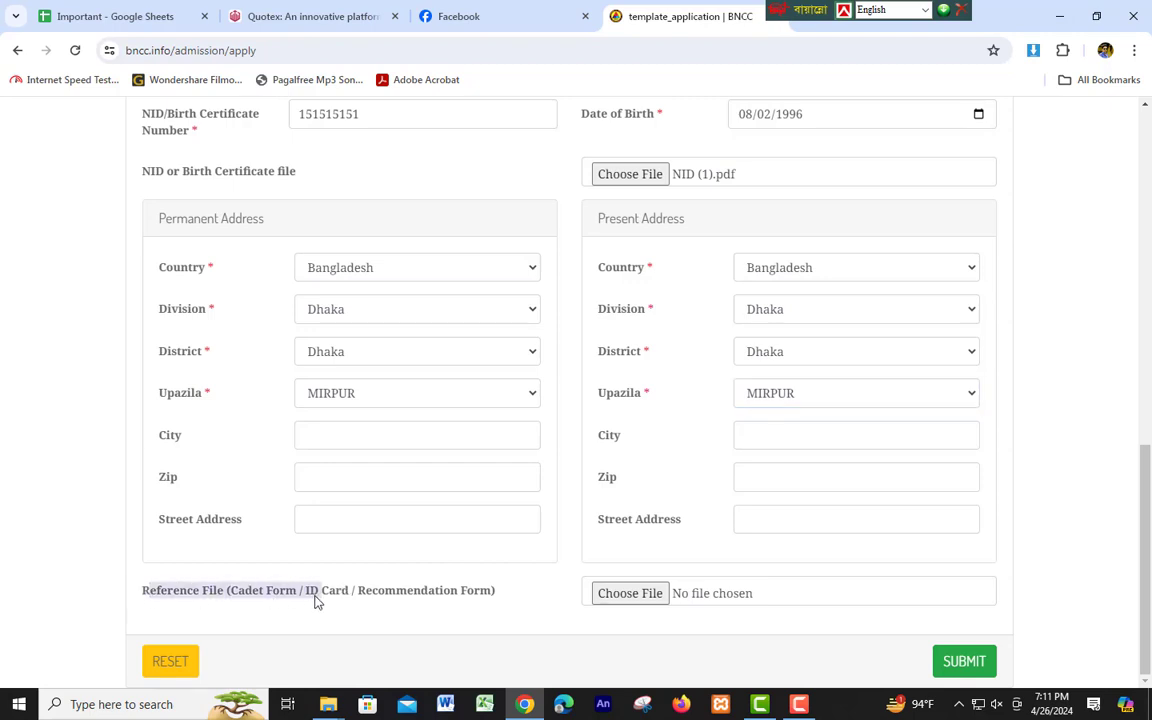
Attach the image 2.jpeg from Downloads as the Reference File.
{"action": "left_click", "coordinate": [315, 600]}
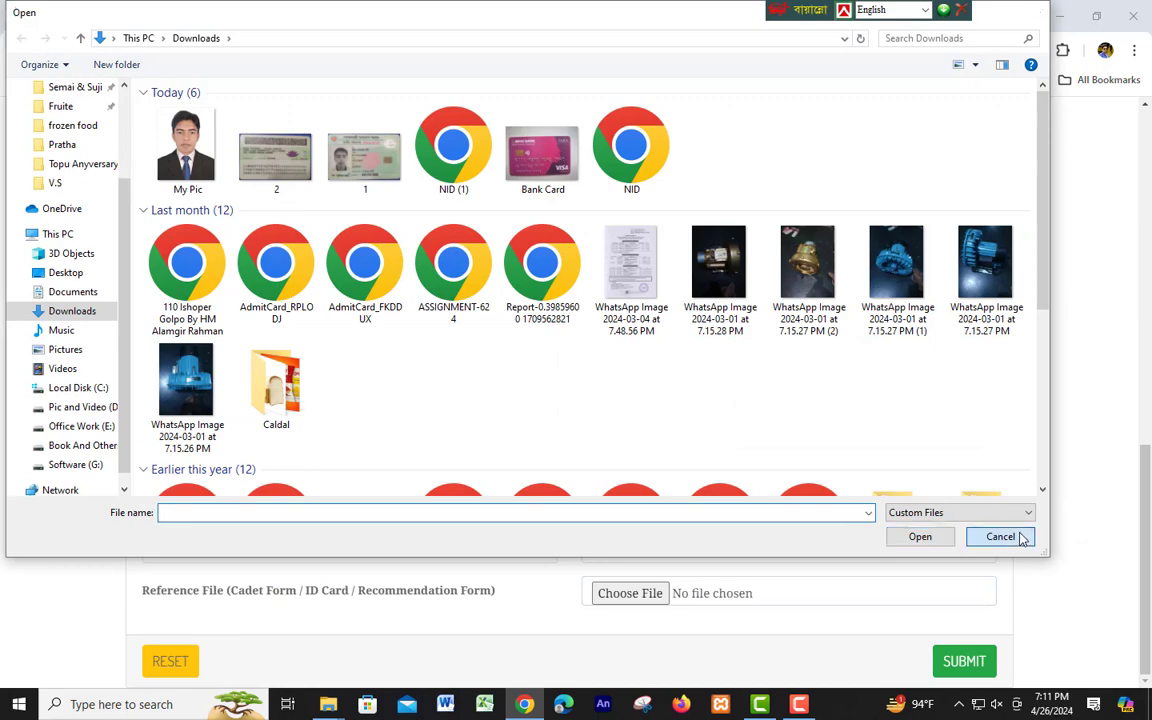
{"action": "left_click", "coordinate": [1000, 536]}
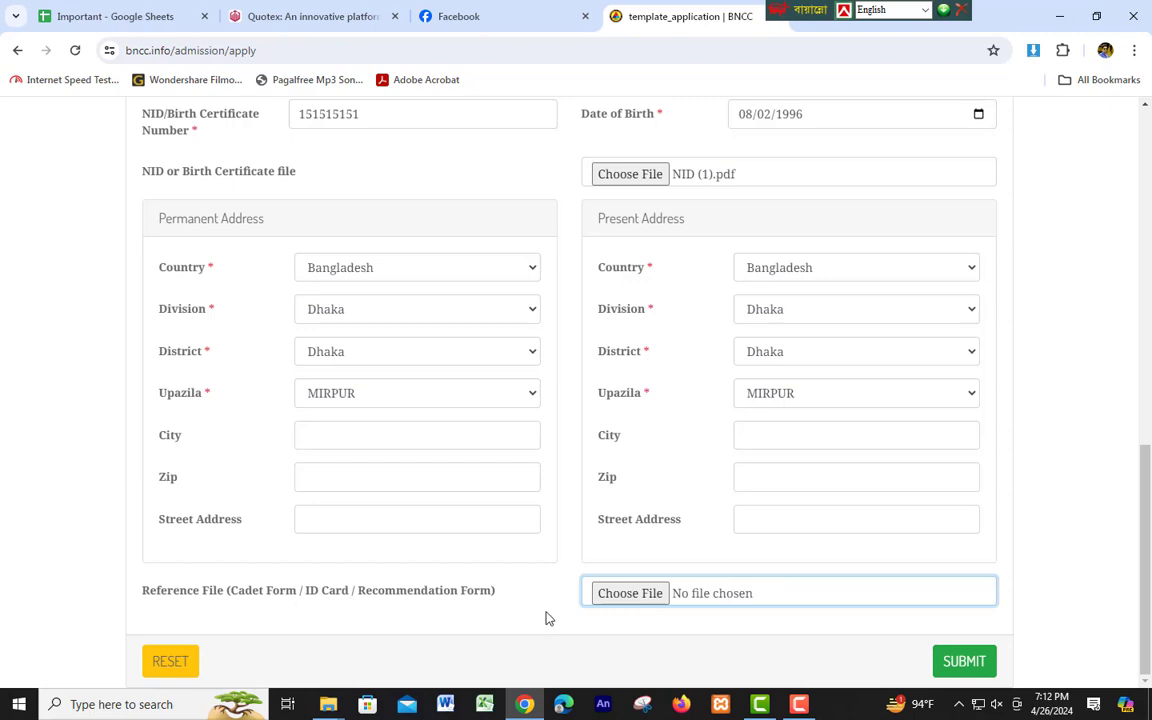
{"action": "left_click", "coordinate": [627, 594]}
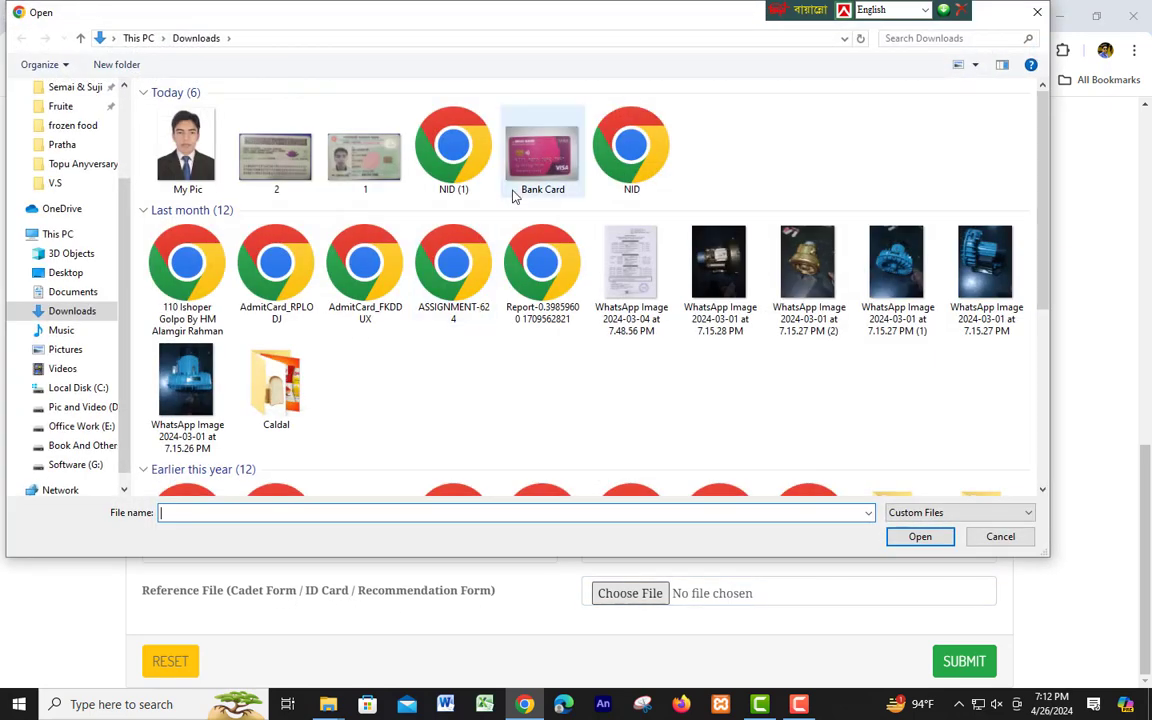
{"action": "left_click", "coordinate": [275, 160]}
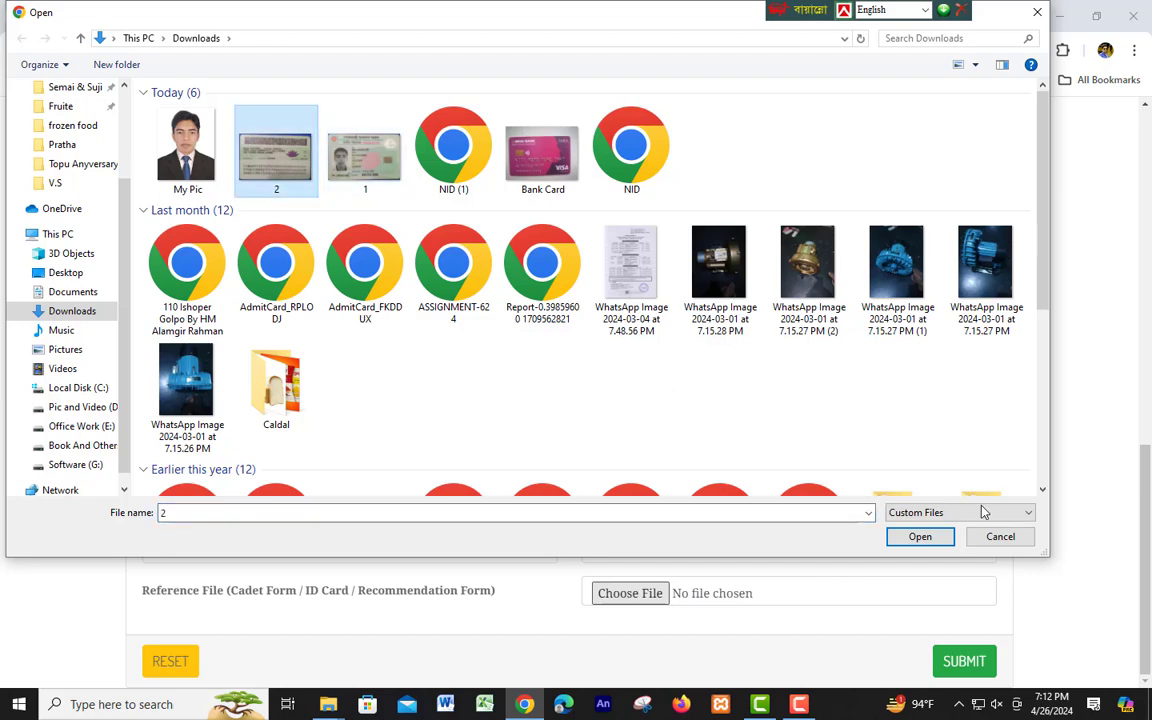
{"action": "left_click", "coordinate": [920, 537]}
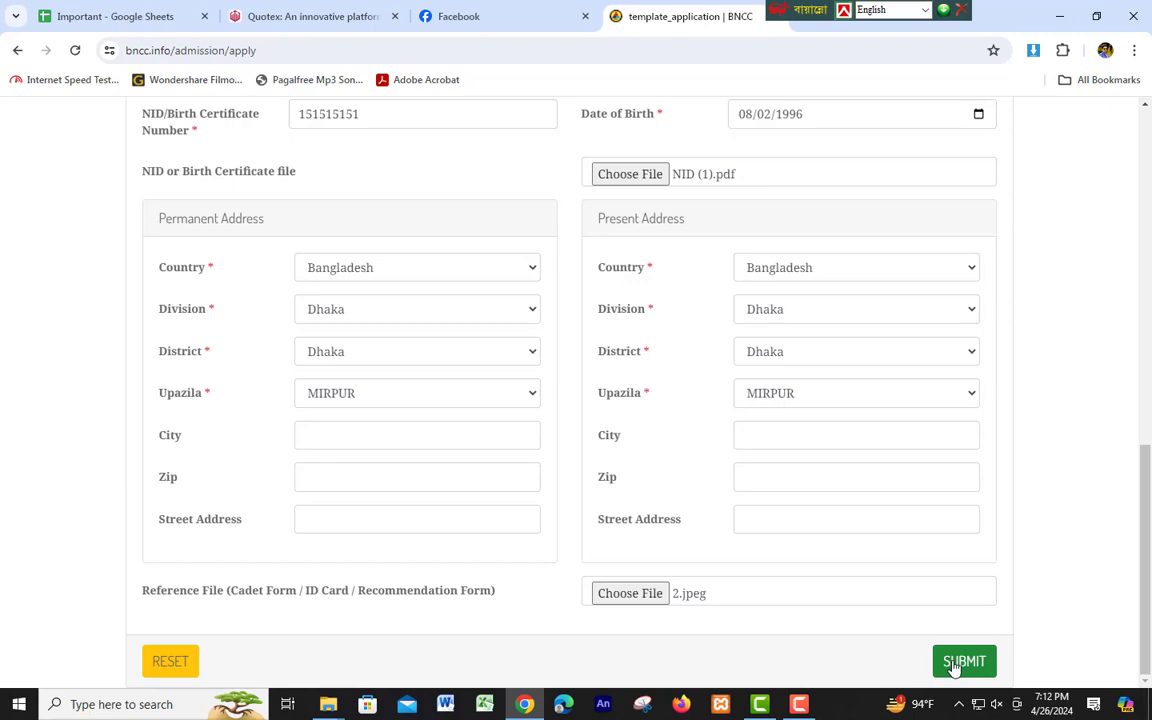
Review the completed form, then reset it so all fields are blank.
{"action": "scroll", "coordinate": [524, 431], "scroll_direction": "up", "scroll_amount": 3}
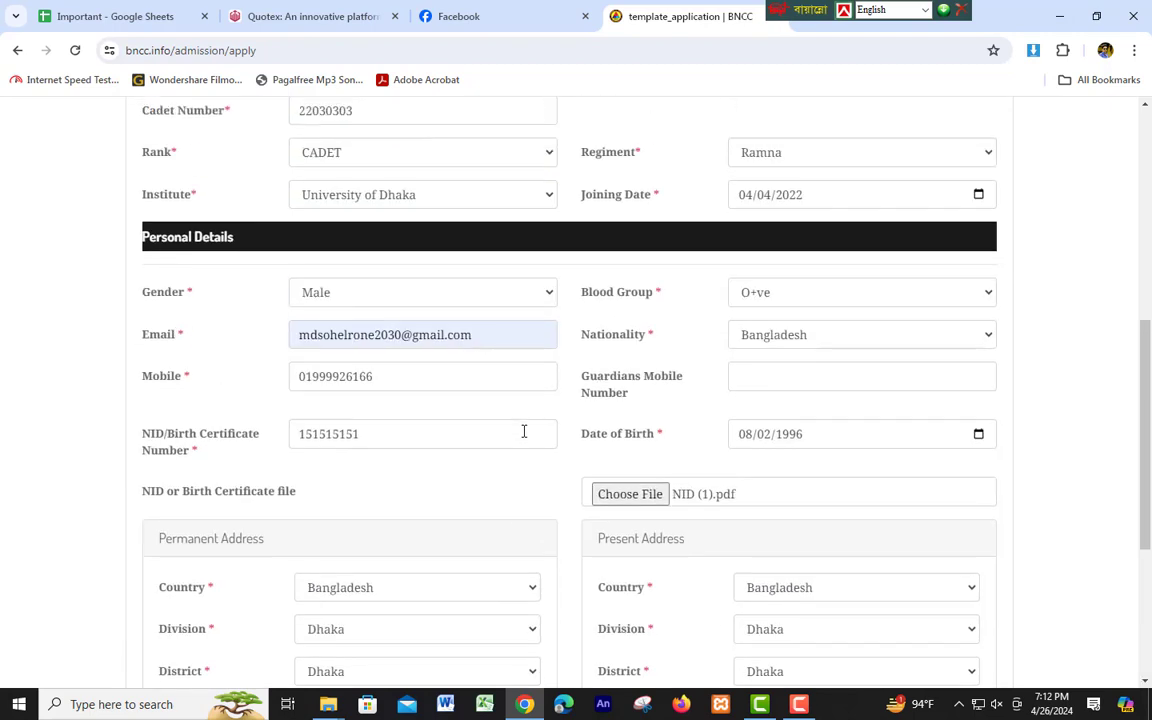
{"action": "scroll", "coordinate": [524, 431], "scroll_direction": "up", "scroll_amount": 4}
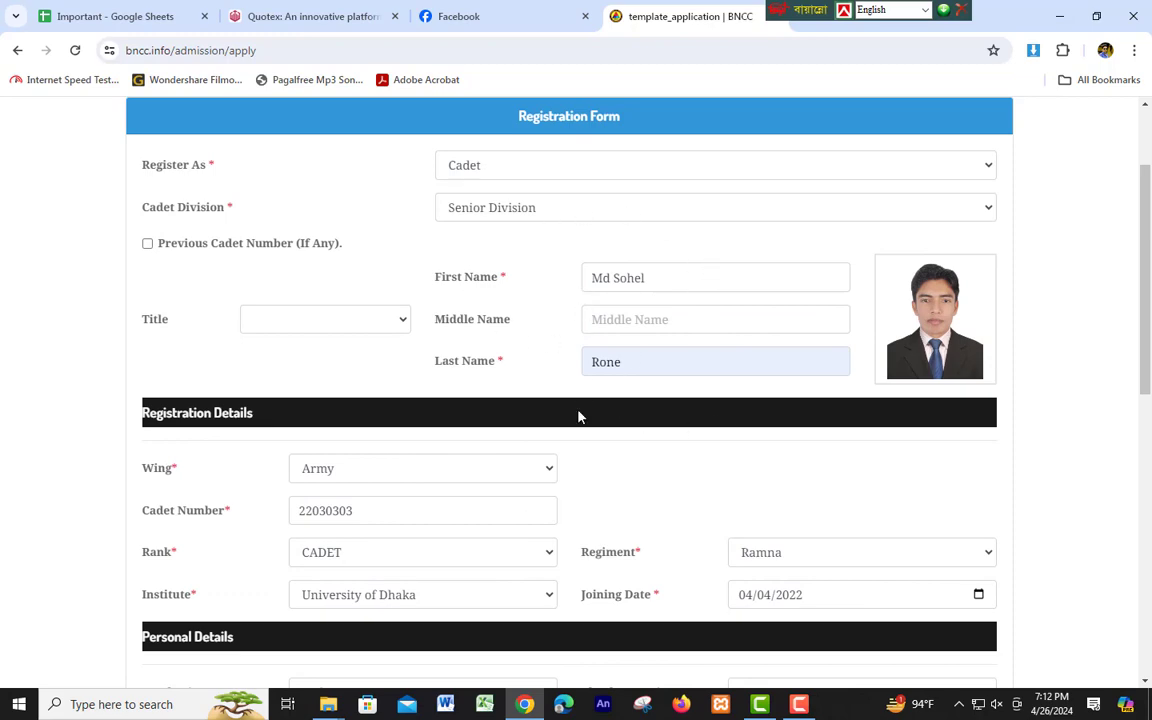
{"action": "scroll", "coordinate": [597, 418], "scroll_direction": "down", "scroll_amount": 6}
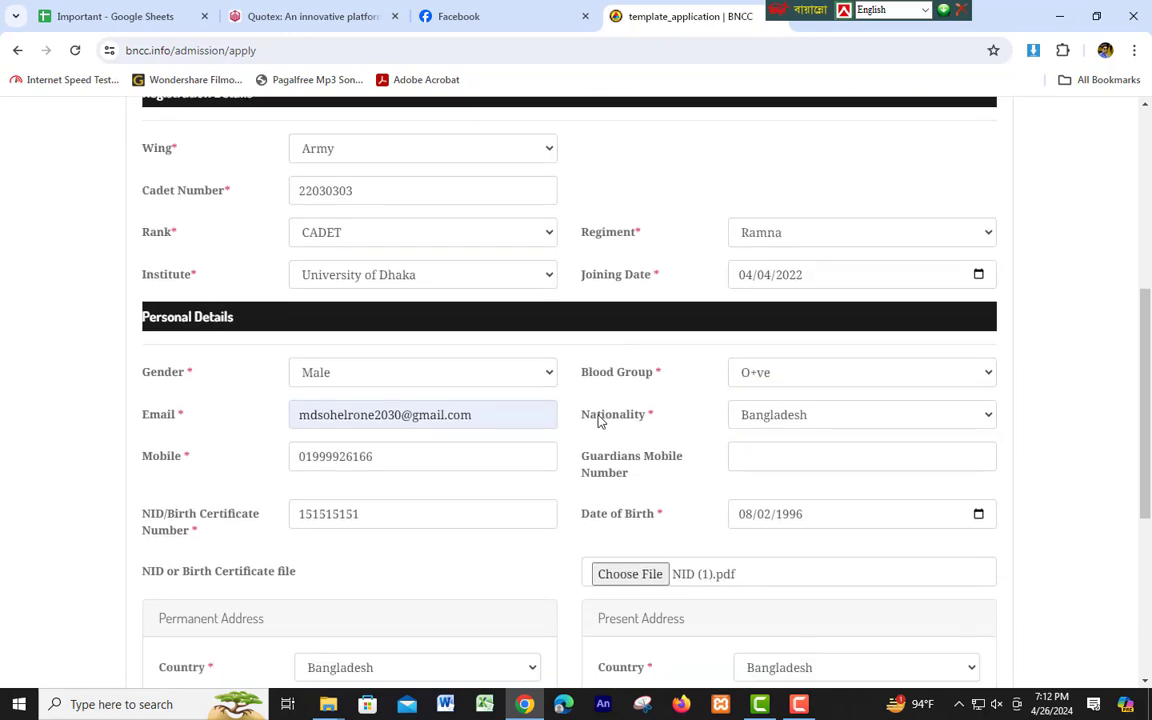
{"action": "scroll", "coordinate": [598, 424], "scroll_direction": "down", "scroll_amount": 1}
{"action": "scroll", "coordinate": [598, 424], "scroll_direction": "up", "scroll_amount": 8}
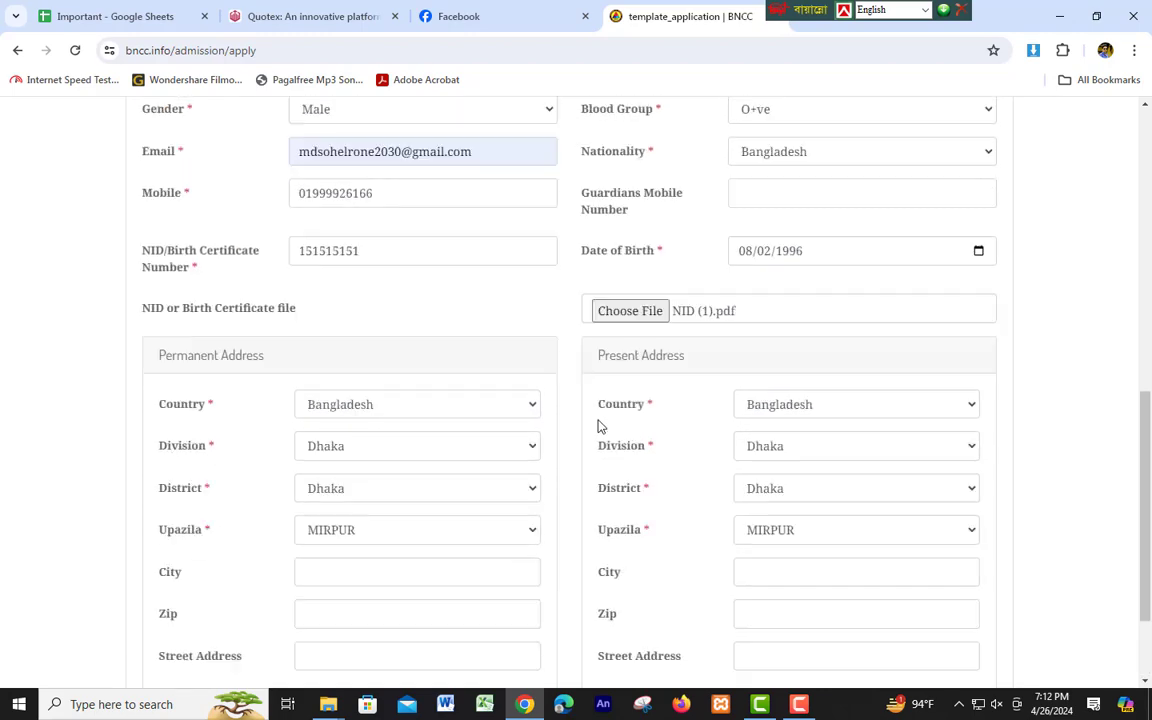
{"action": "scroll", "coordinate": [861, 390], "scroll_direction": "down", "scroll_amount": 9}
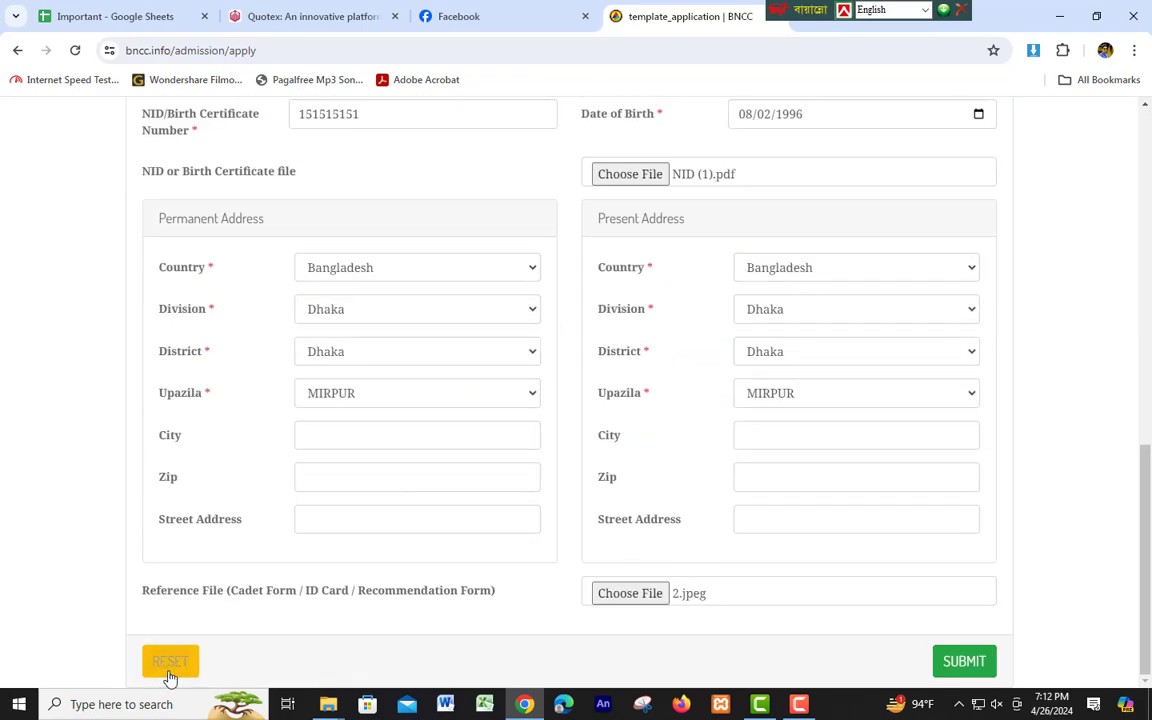
{"action": "left_click", "coordinate": [170, 668]}
{"action": "scroll", "coordinate": [428, 611], "scroll_direction": "up", "scroll_amount": 8}
{"action": "scroll", "coordinate": [428, 611], "scroll_direction": "up", "scroll_amount": 2}
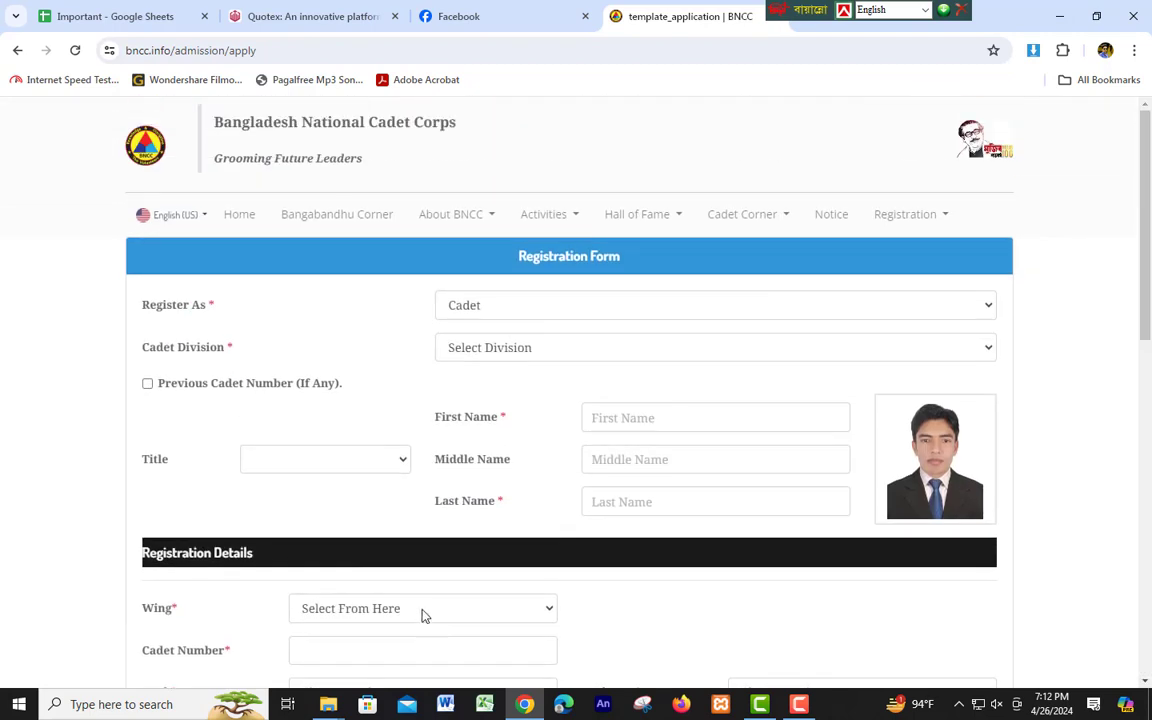
Remove the uploaded photograph and go to the Cadet Verification page.
{"action": "left_click", "coordinate": [958, 416]}
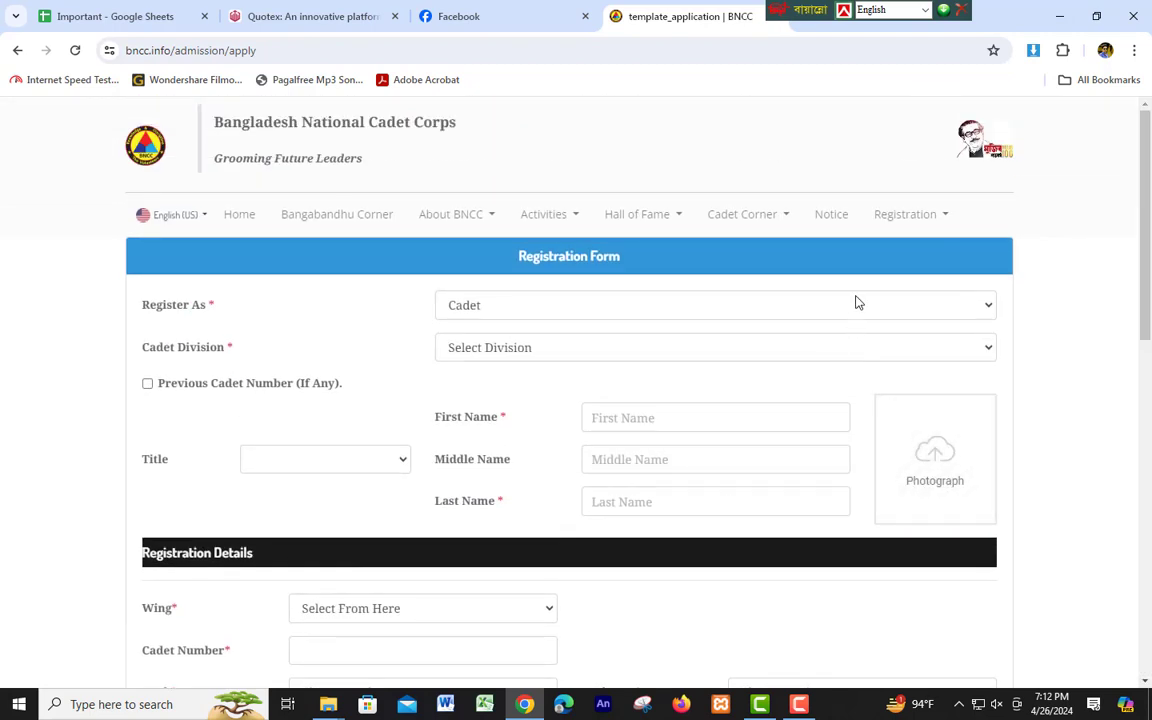
{"action": "left_click", "coordinate": [777, 218]}
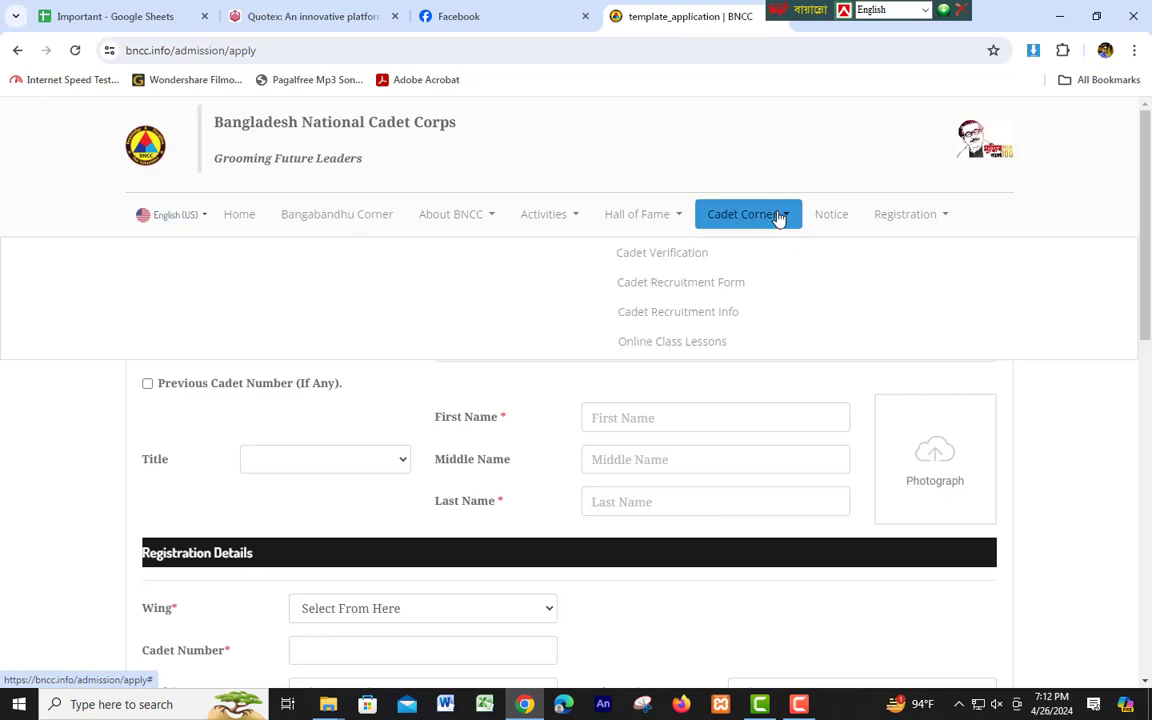
{"action": "left_click", "coordinate": [676, 262]}
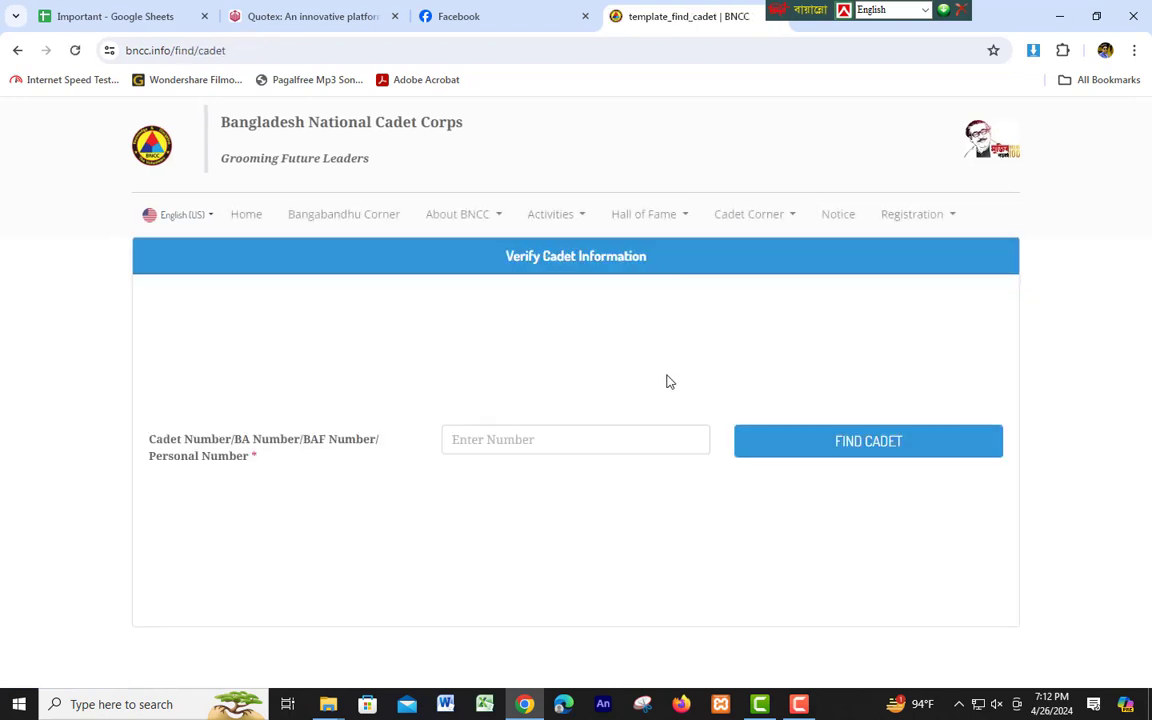
Run FIND CADET with no cadet number, then return to the registration form.
{"action": "left_click", "coordinate": [480, 445]}
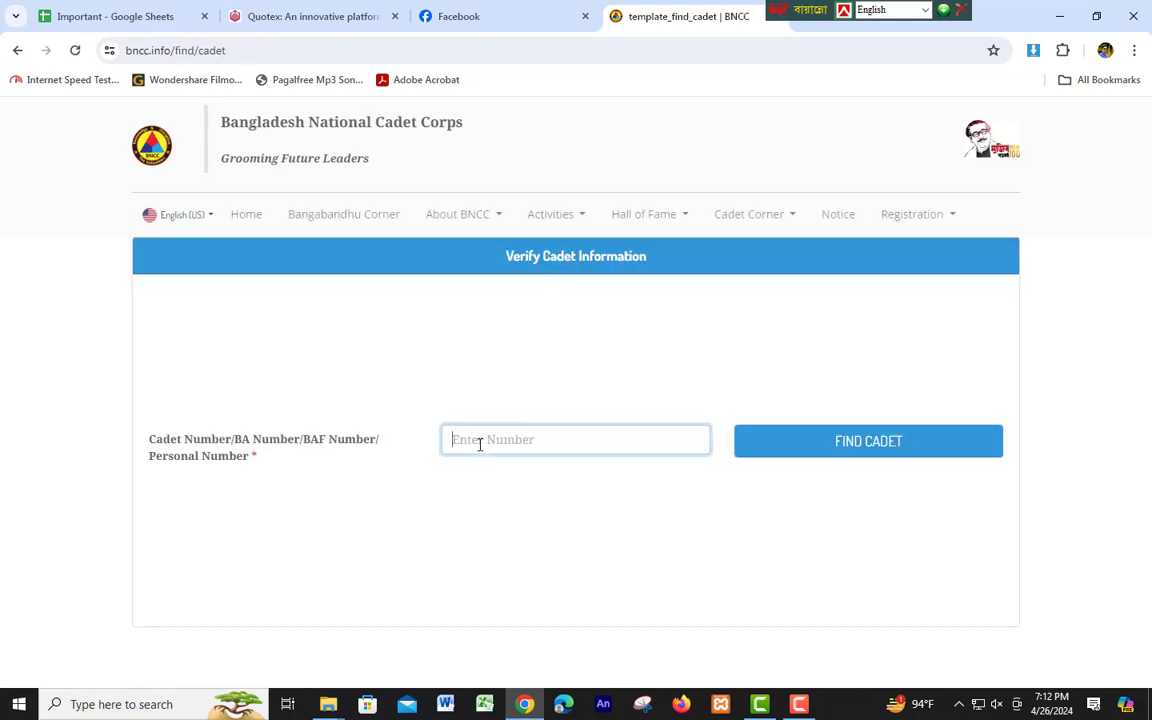
{"action": "left_click", "coordinate": [920, 451]}
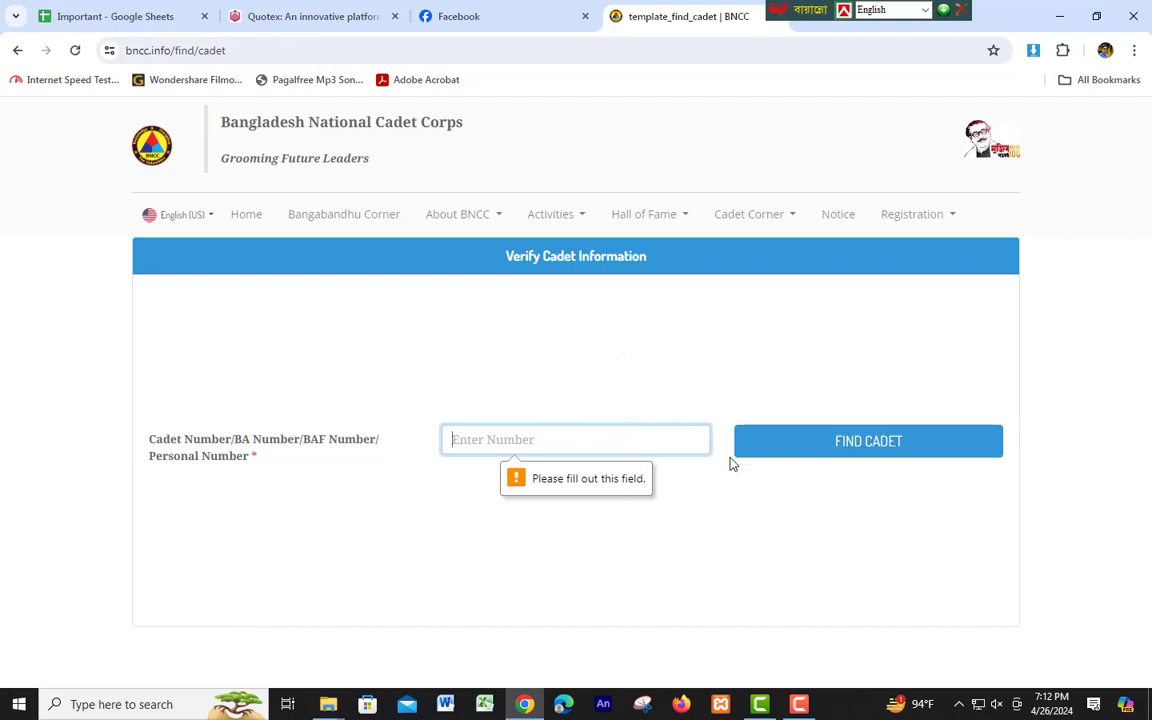
{"action": "left_click", "coordinate": [19, 50]}
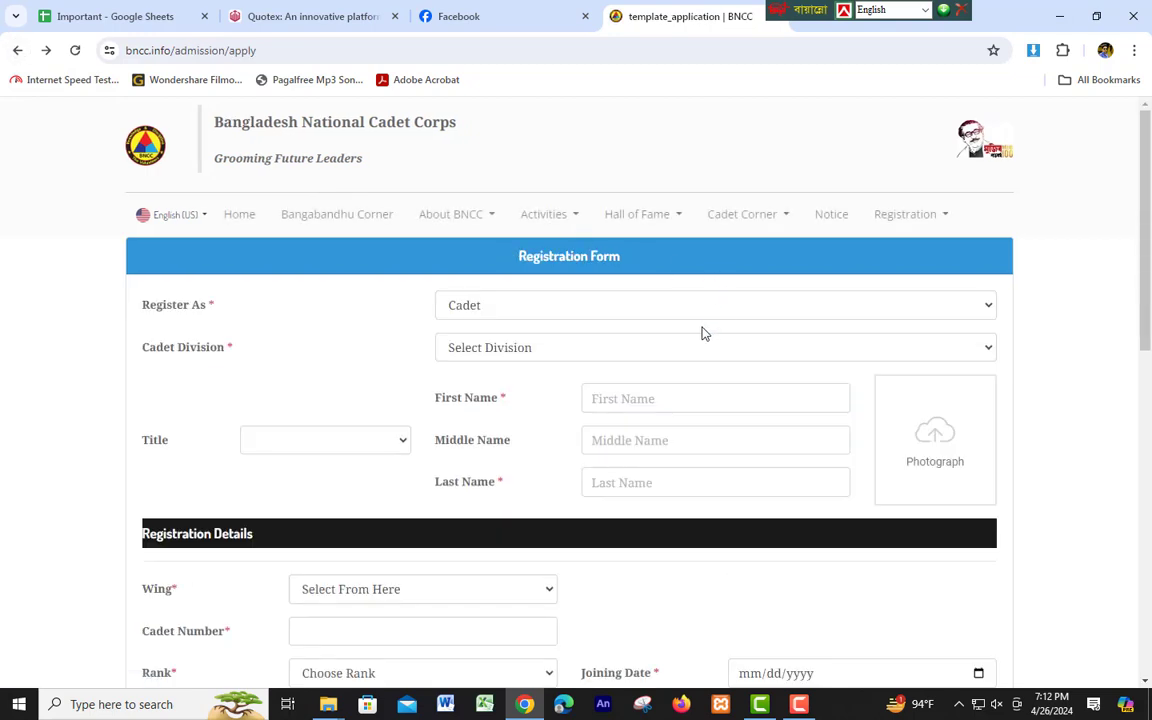